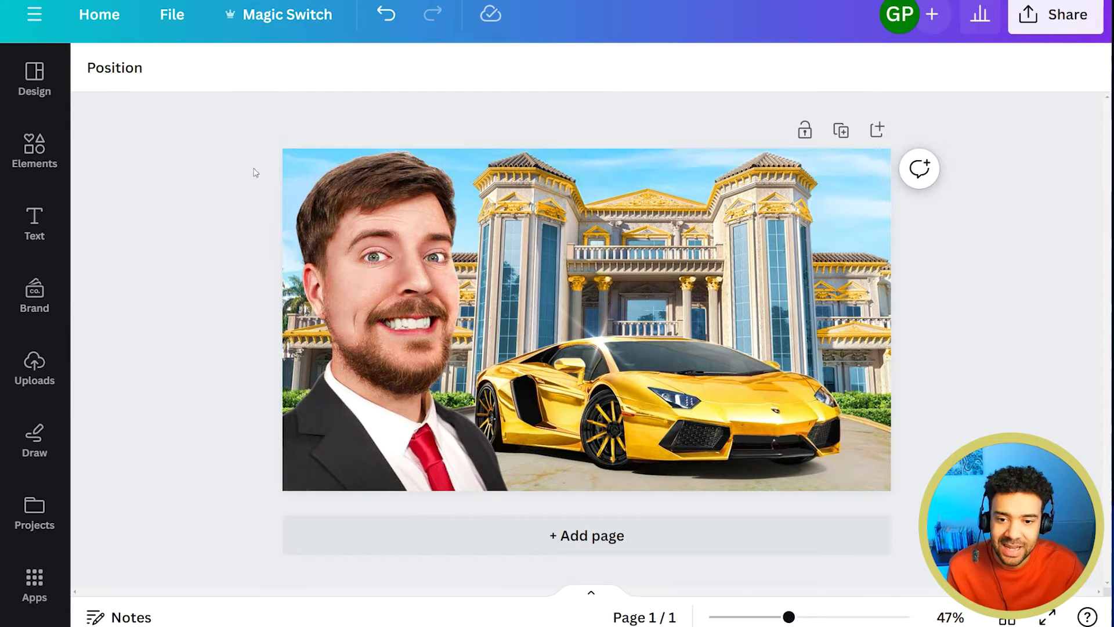
- Move the reference thumbnail photo around the page, then deselect it
left_click(336, 203)
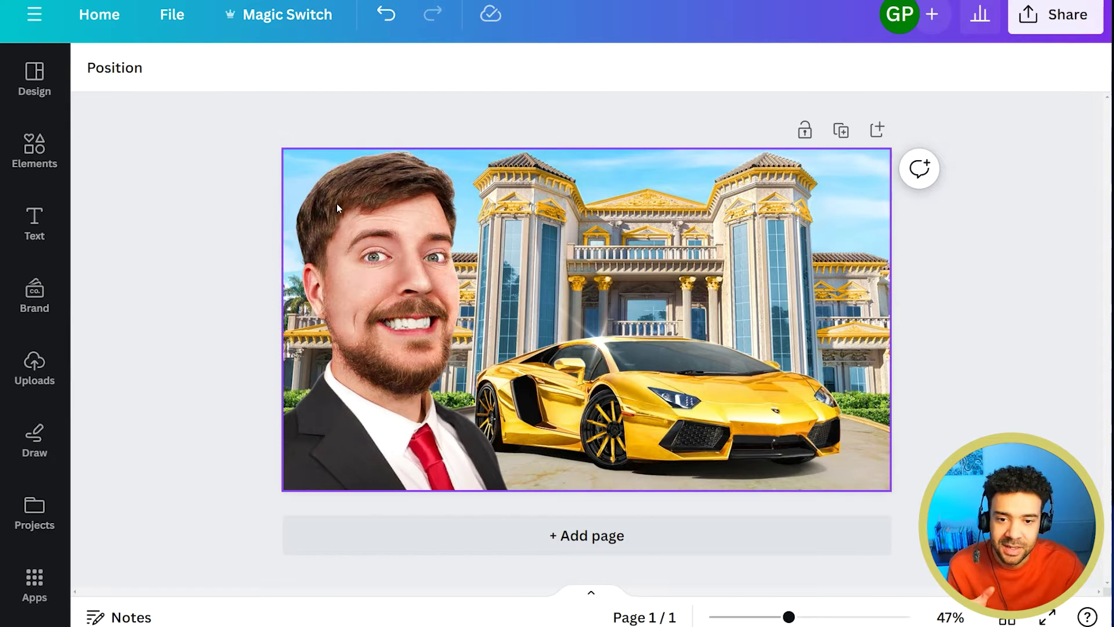
mouse_move(573, 251)
left_mouse_down()
mouse_move(510, 271)
mouse_move(595, 251)
mouse_move(574, 252)
left_mouse_up()
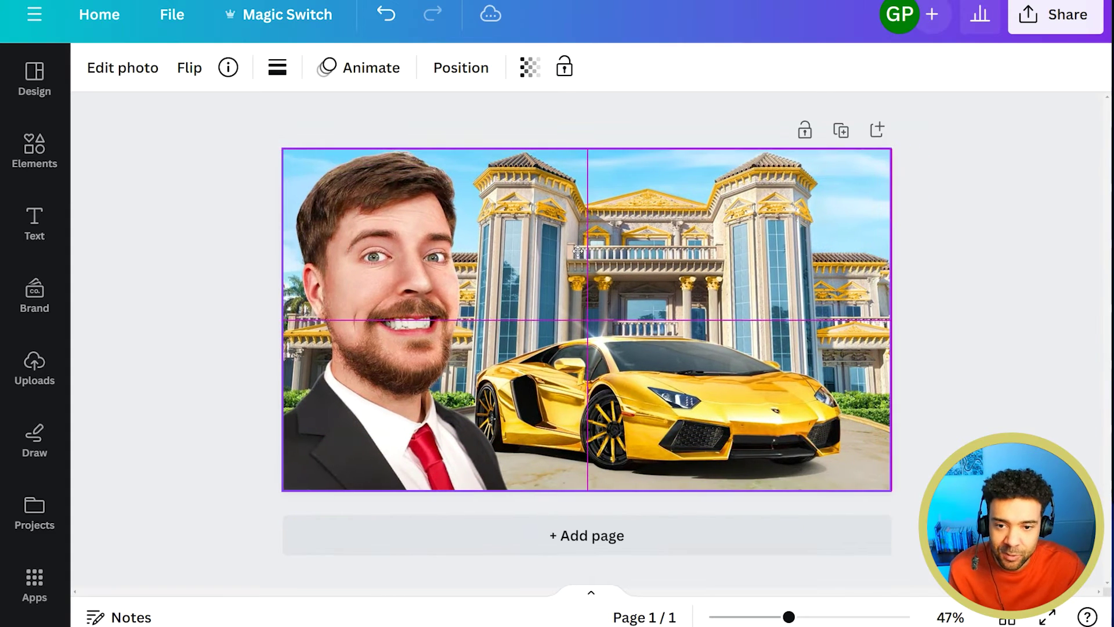
left_click(194, 431)
- Add the creator's studio photo from Uploads and stretch it to cover the whole page
left_click(36, 371)
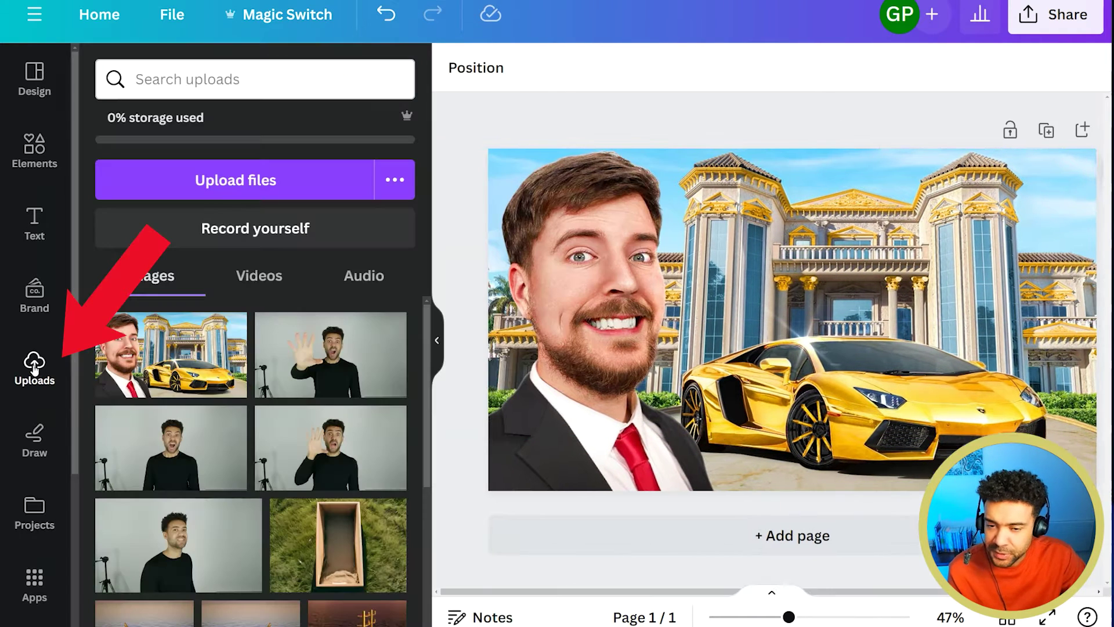
left_click(196, 457)
left_click(439, 351)
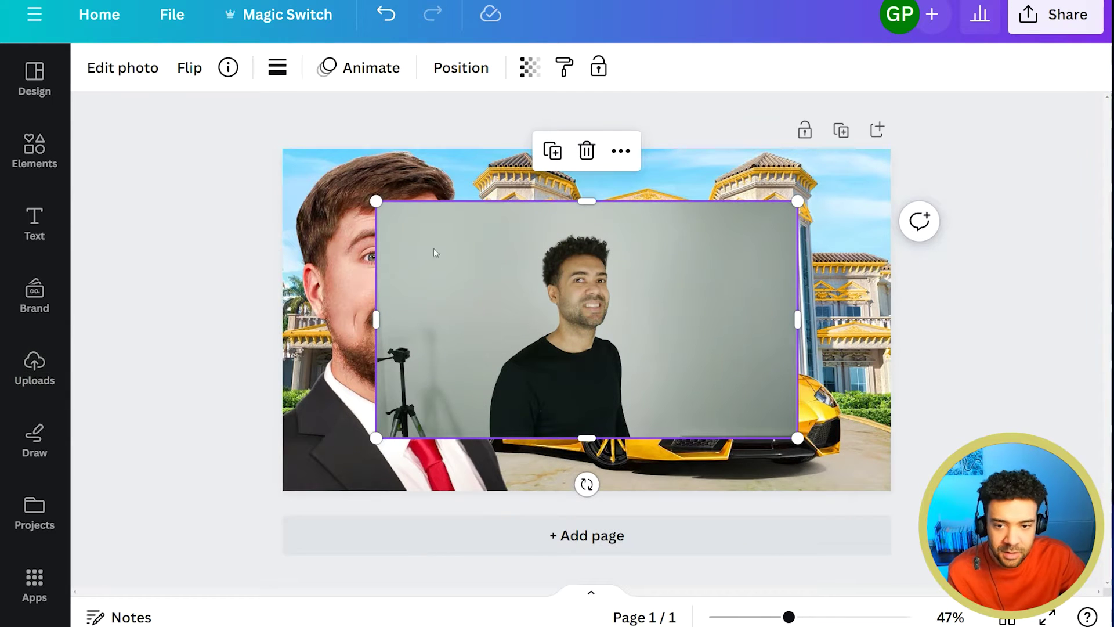
left_click_drag(374, 200, 281, 158)
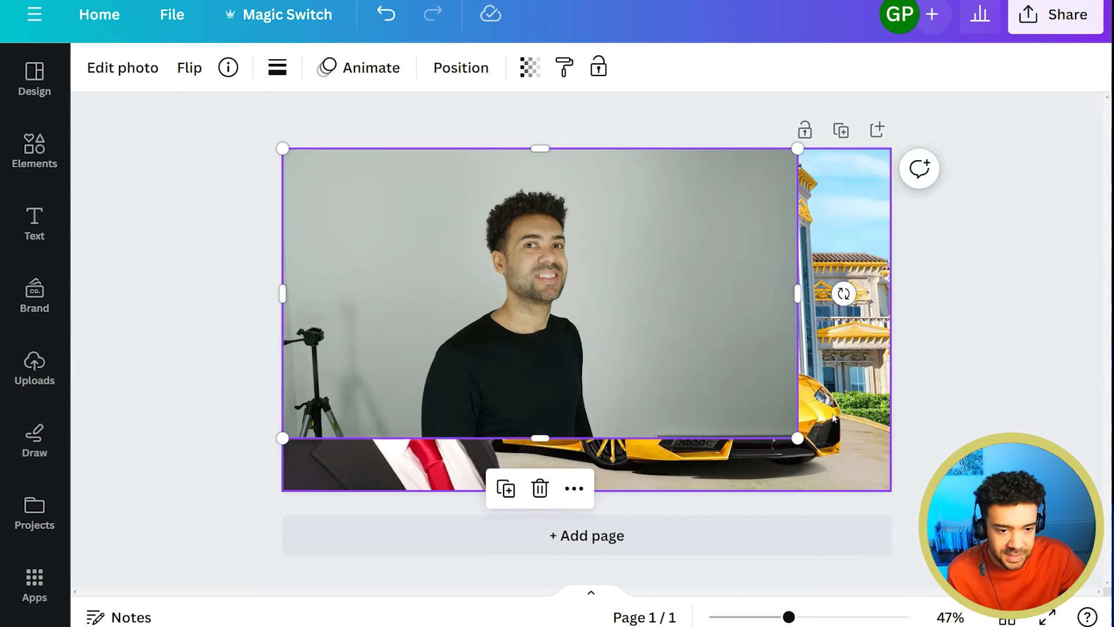
left_click_drag(797, 438, 891, 491)
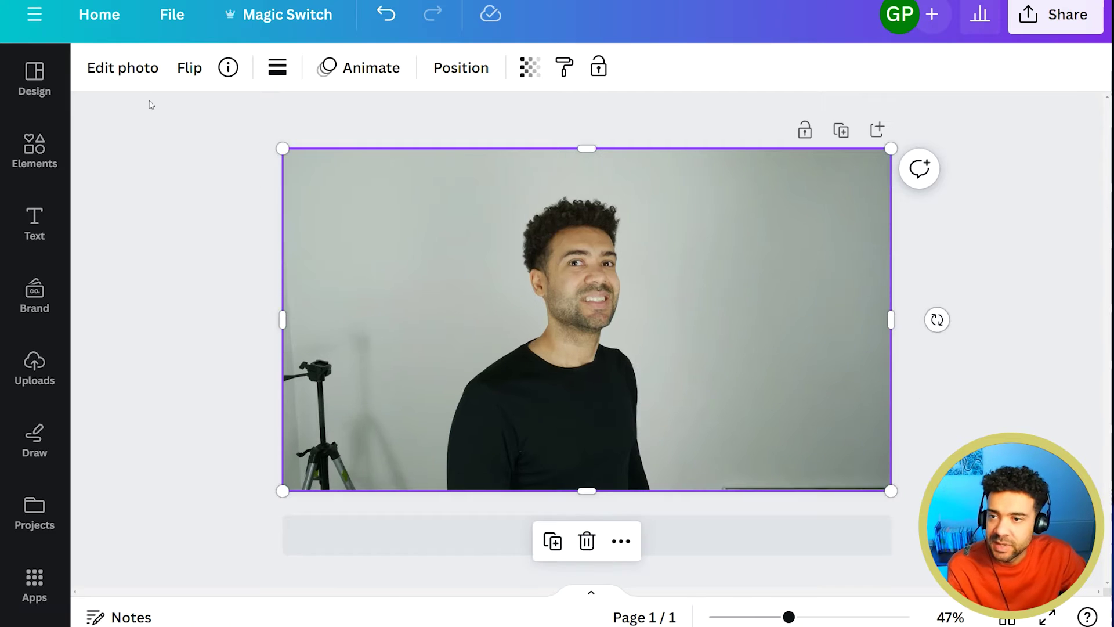
- Remove the studio photo's grey wall with BG Remover and enlarge the cut-out creator over the left side
left_click(146, 71)
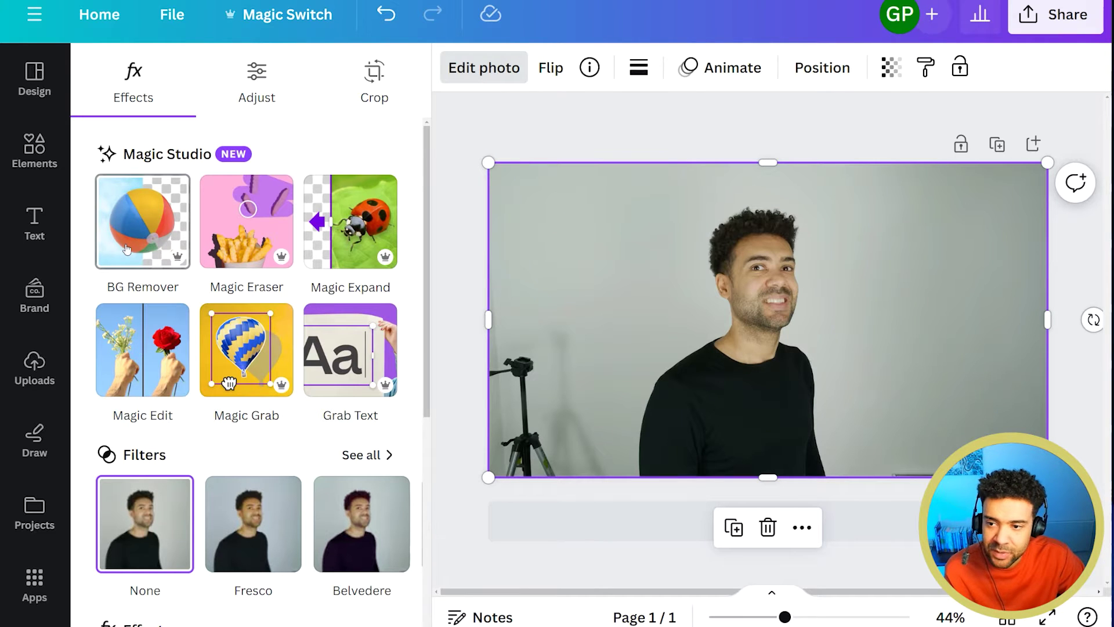
left_click(127, 248)
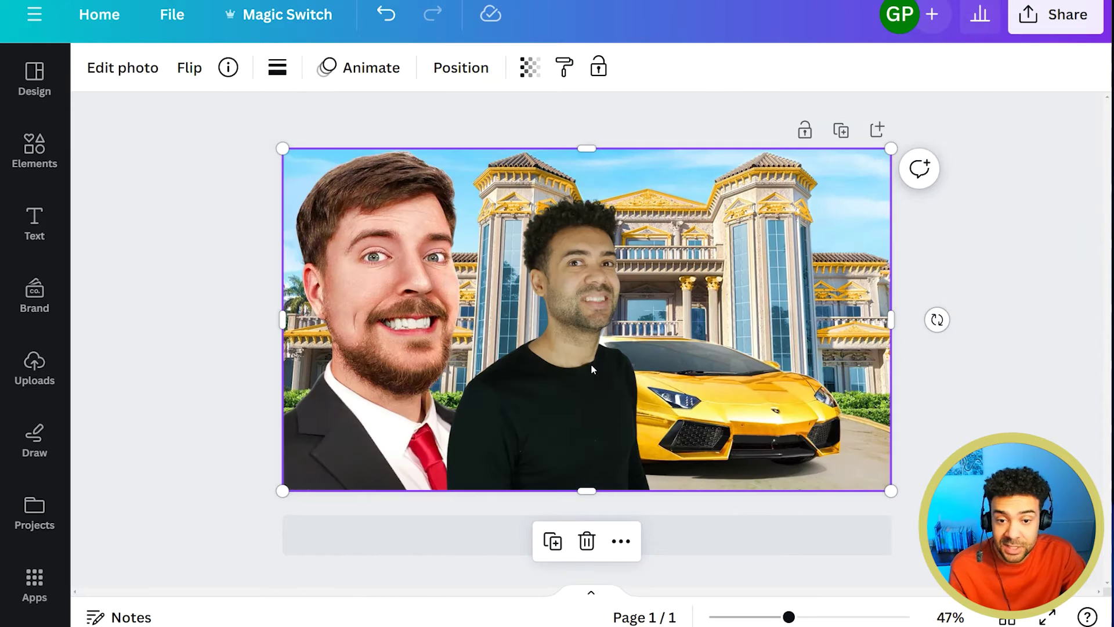
left_click_drag(591, 364, 374, 316)
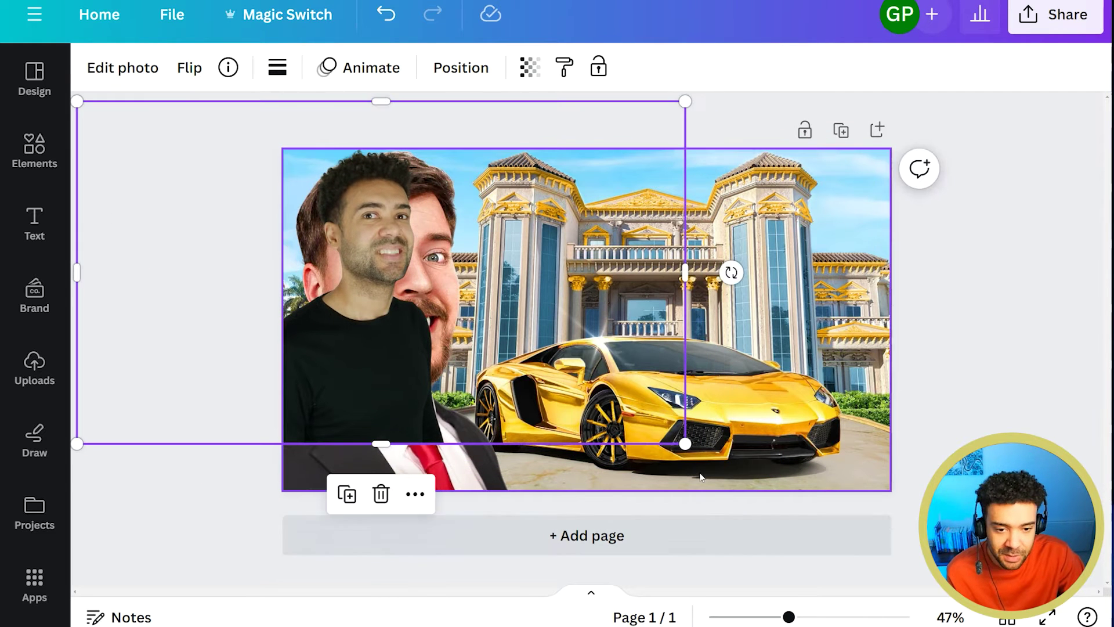
left_click_drag(689, 446, 990, 610)
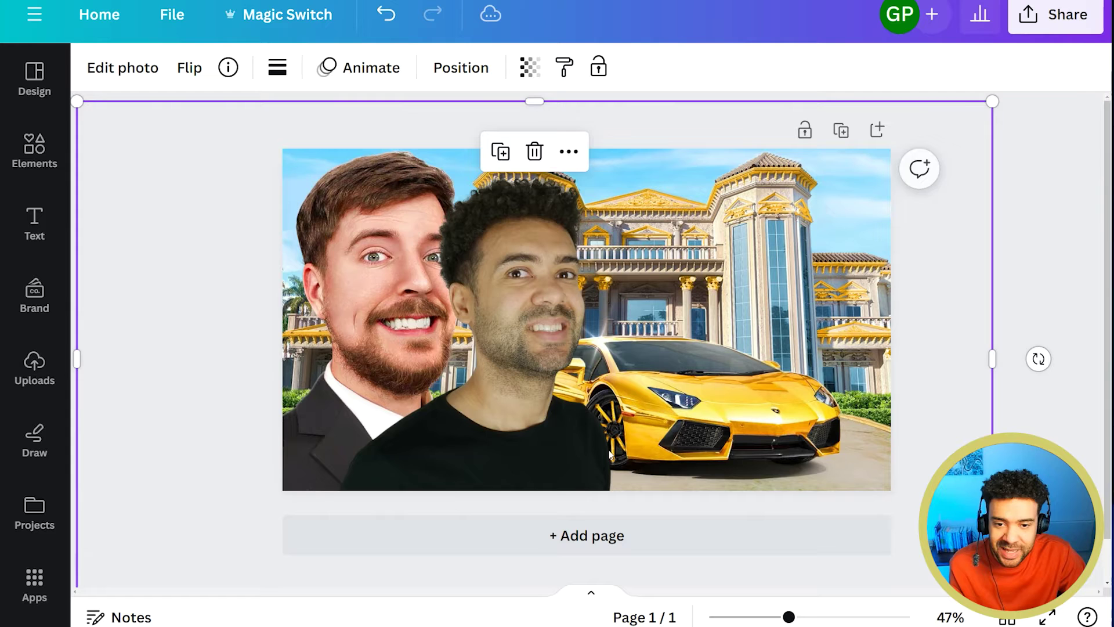
left_click_drag(478, 402, 397, 414)
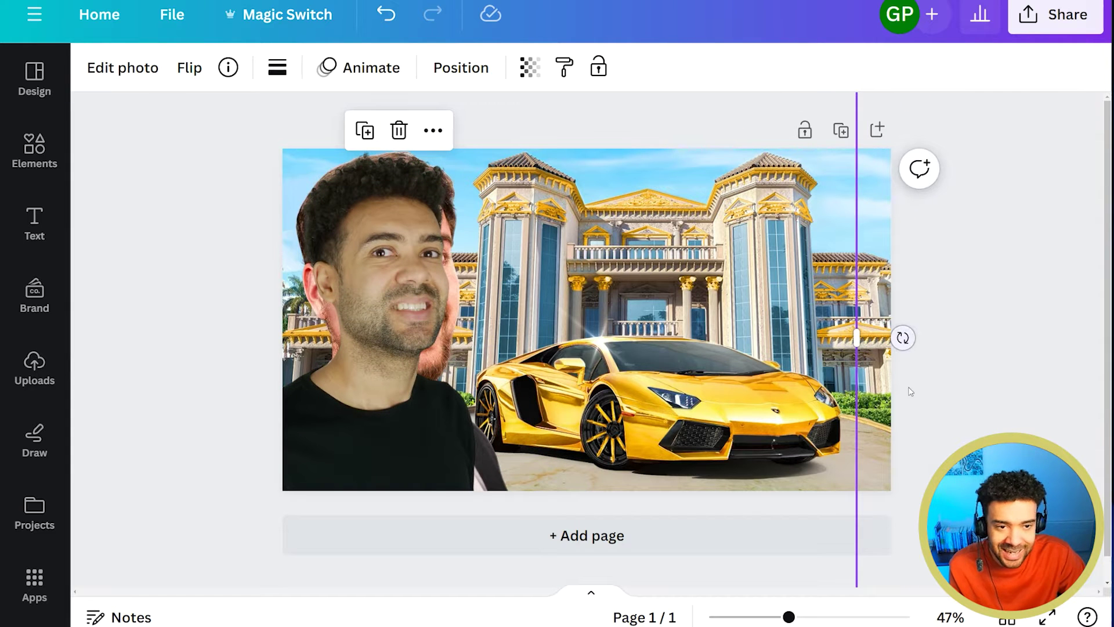
scroll(972, 423, "down", 3)
scroll(973, 423, "up", 3)
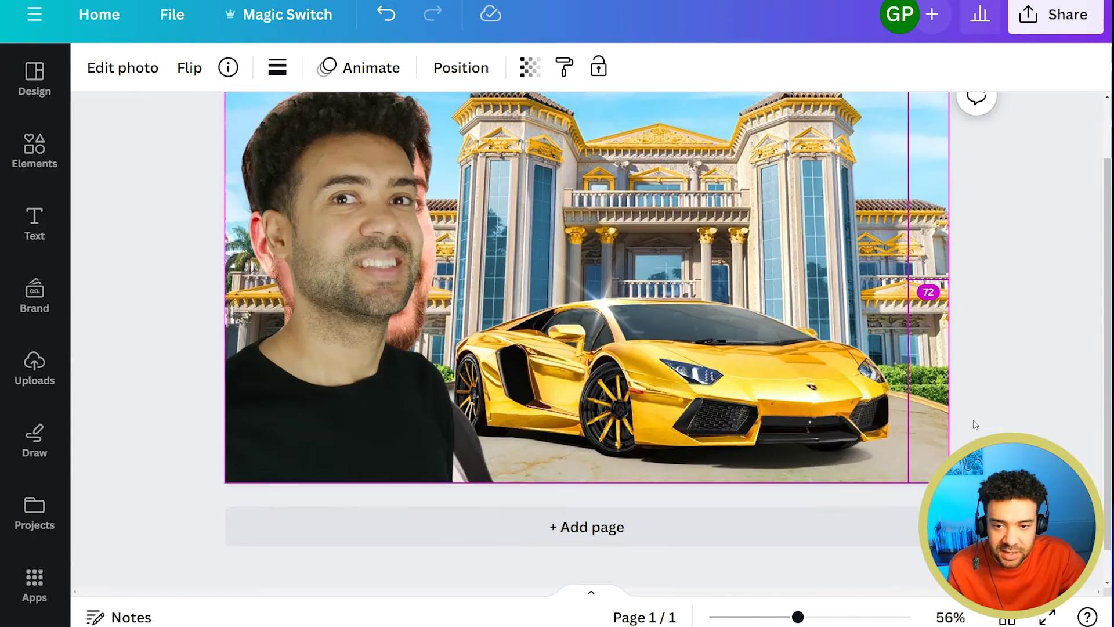
scroll(973, 423, "down", 1)
mouse_move(407, 332)
left_mouse_down()
mouse_move(598, 329)
mouse_move(396, 323)
left_mouse_up()
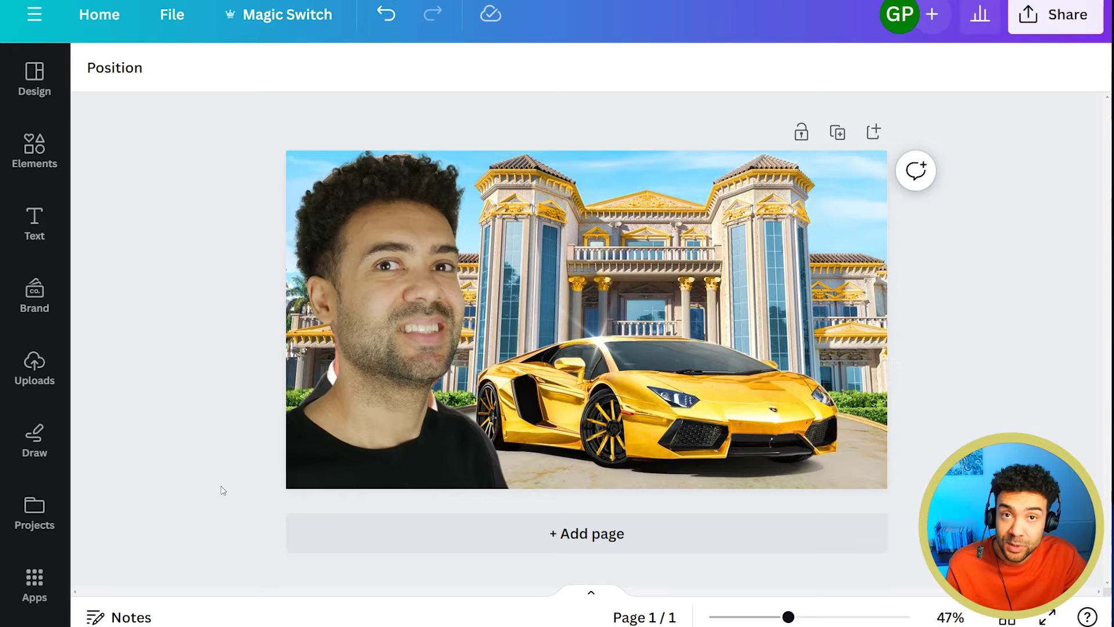
- Paste the gold-plated luxurious mansion prompt into Magic Media's image description box
left_click(35, 580)
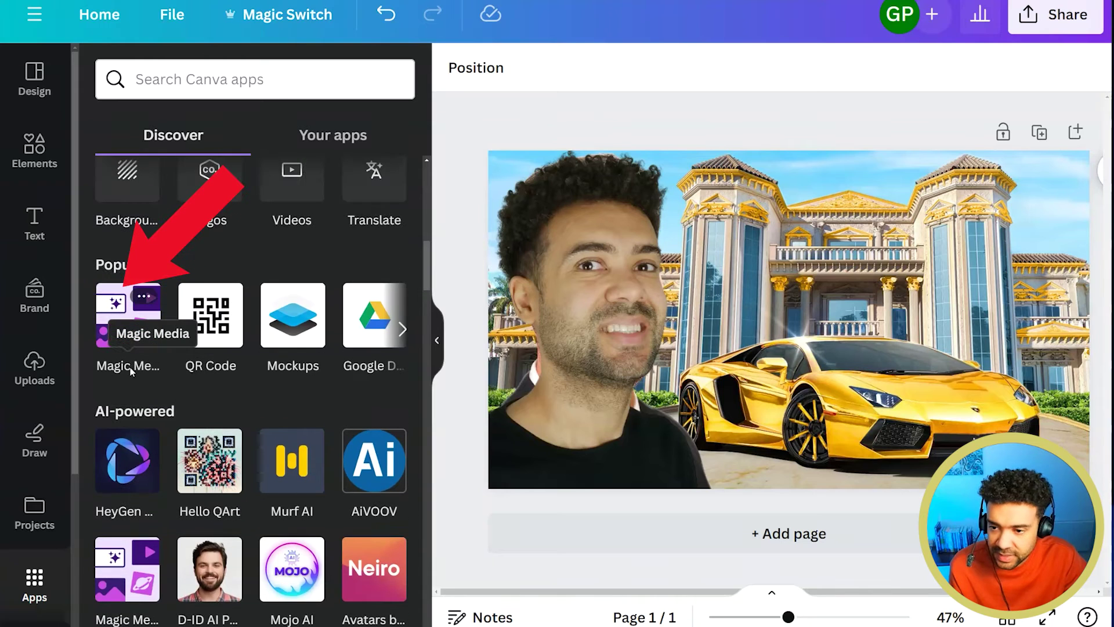
left_click(132, 353)
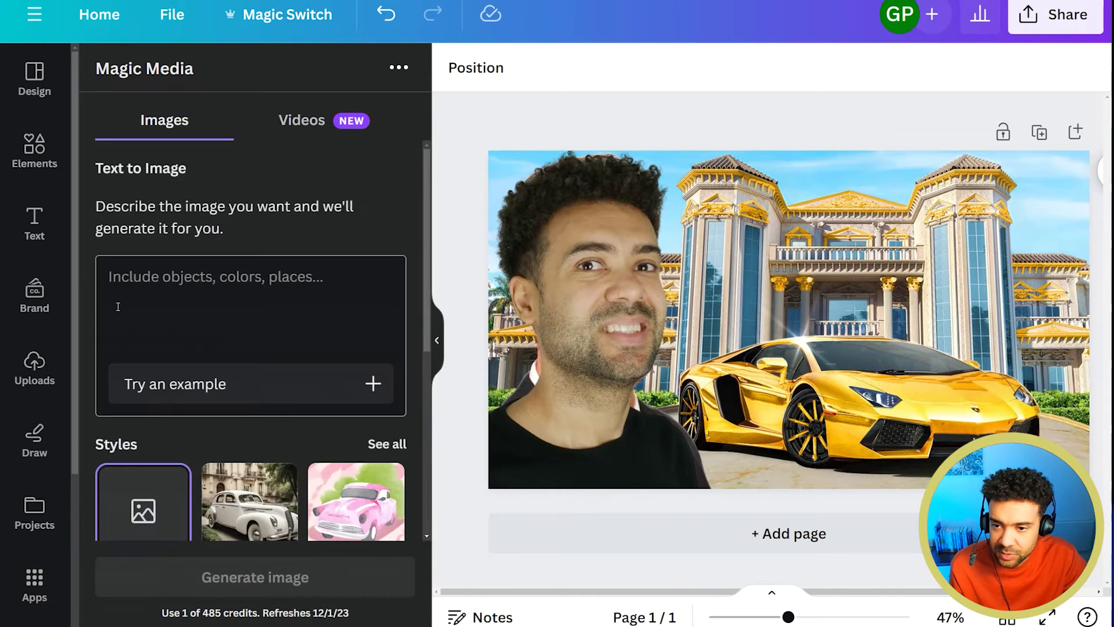
left_click(565, 356)
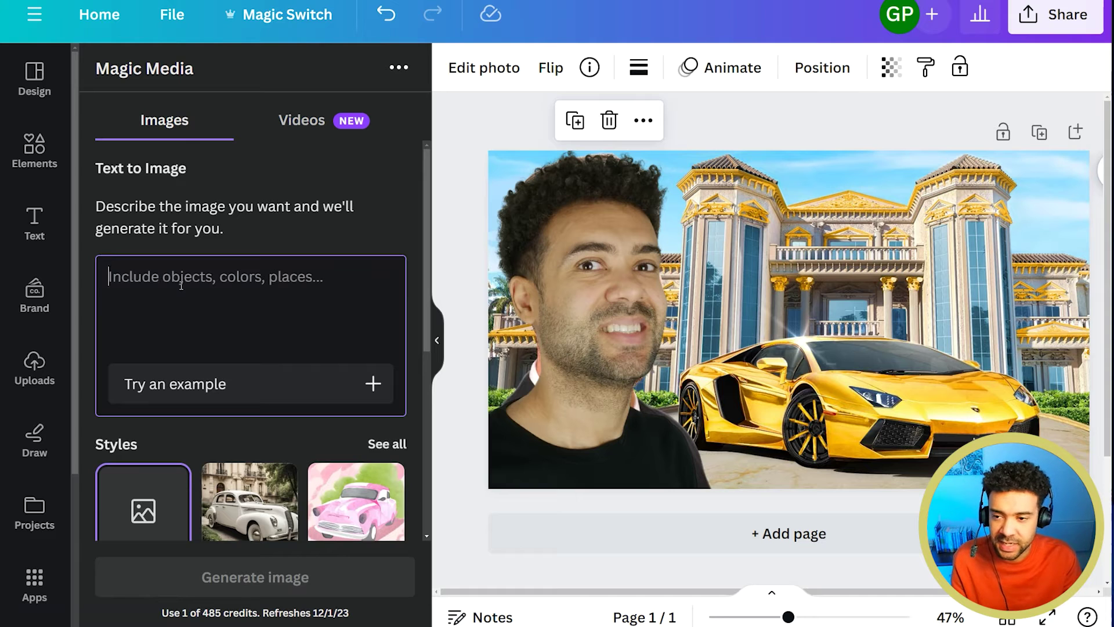
type("standing on a long driveway looking up at a large, expensive, luxurious mansion. many of the features on the mansion are plated with gold")
left_click_drag(109, 277, 391, 298)
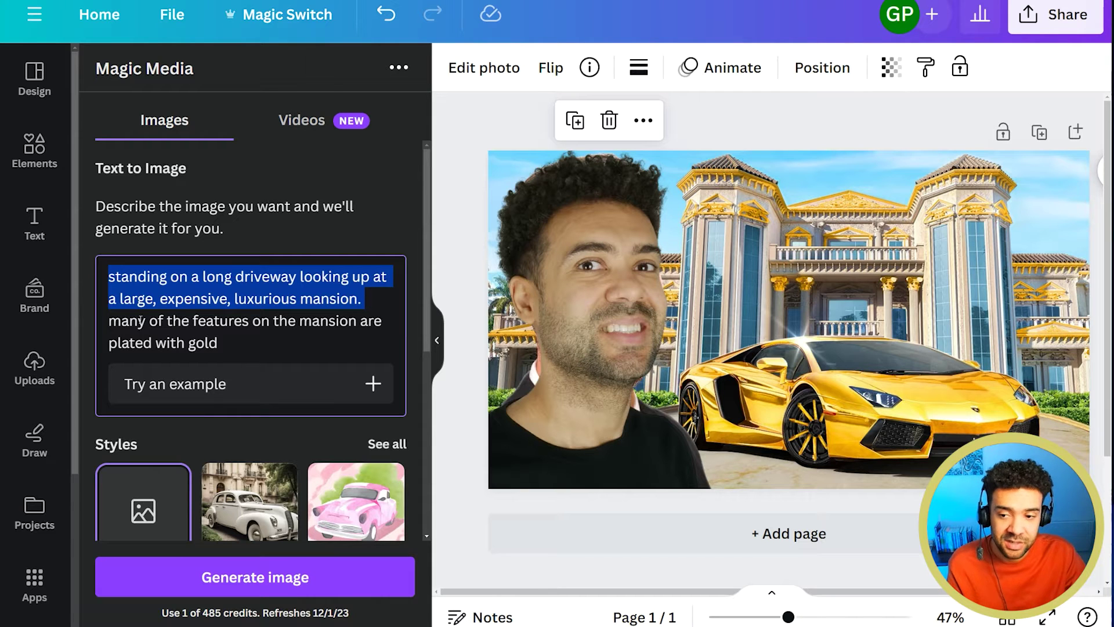
left_click_drag(109, 321, 386, 342)
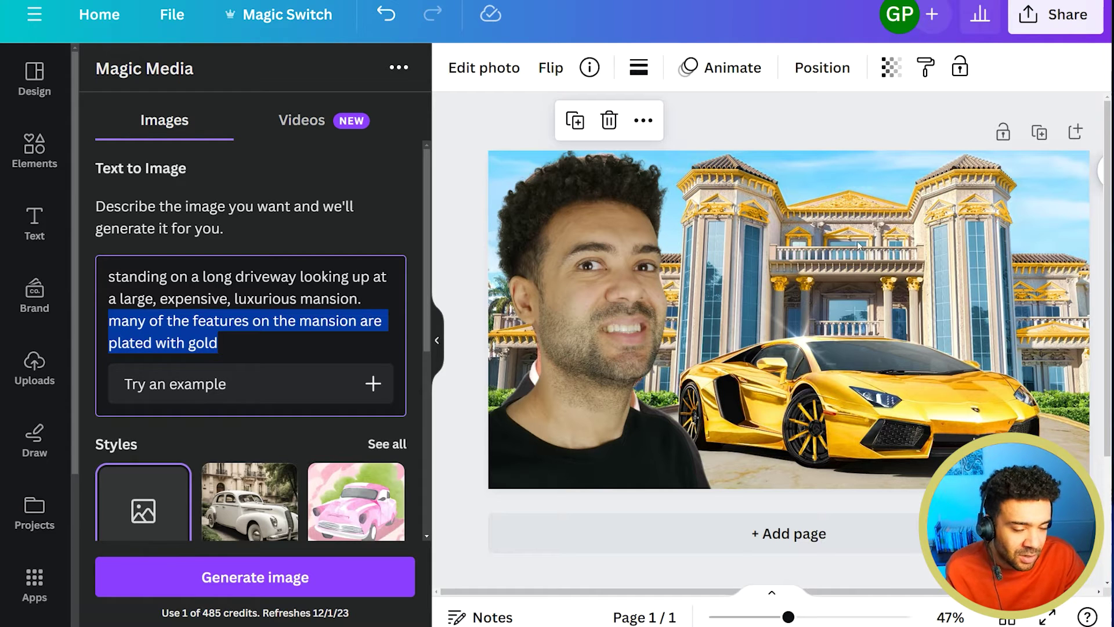
left_click(341, 215)
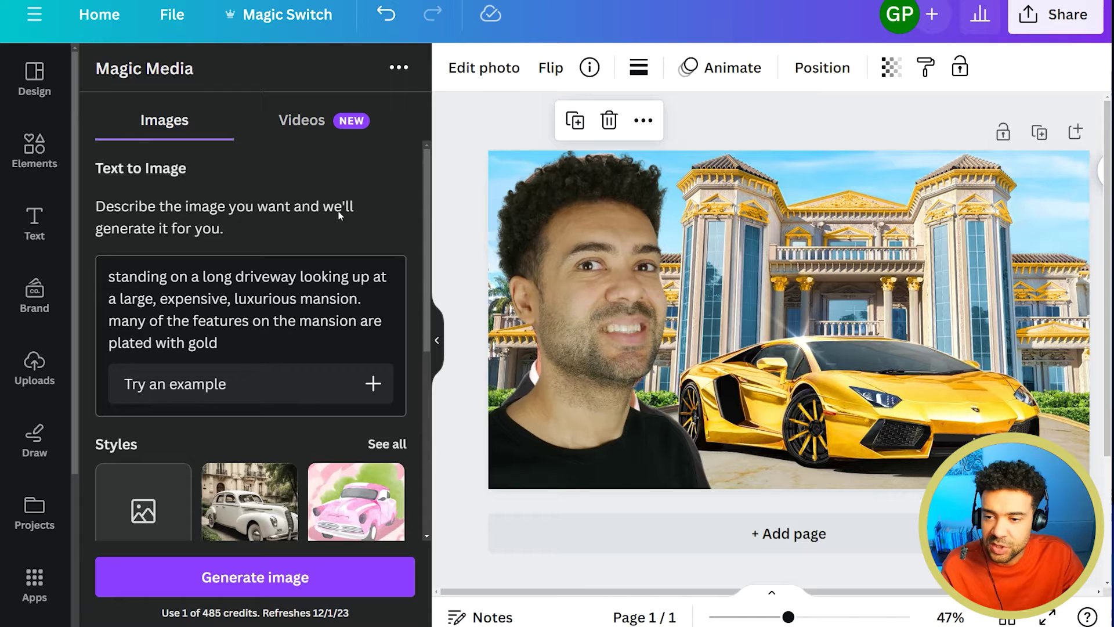
- Choose the Filmic style and Landscape aspect ratio for the mansion images
scroll(350, 208, "down", 4)
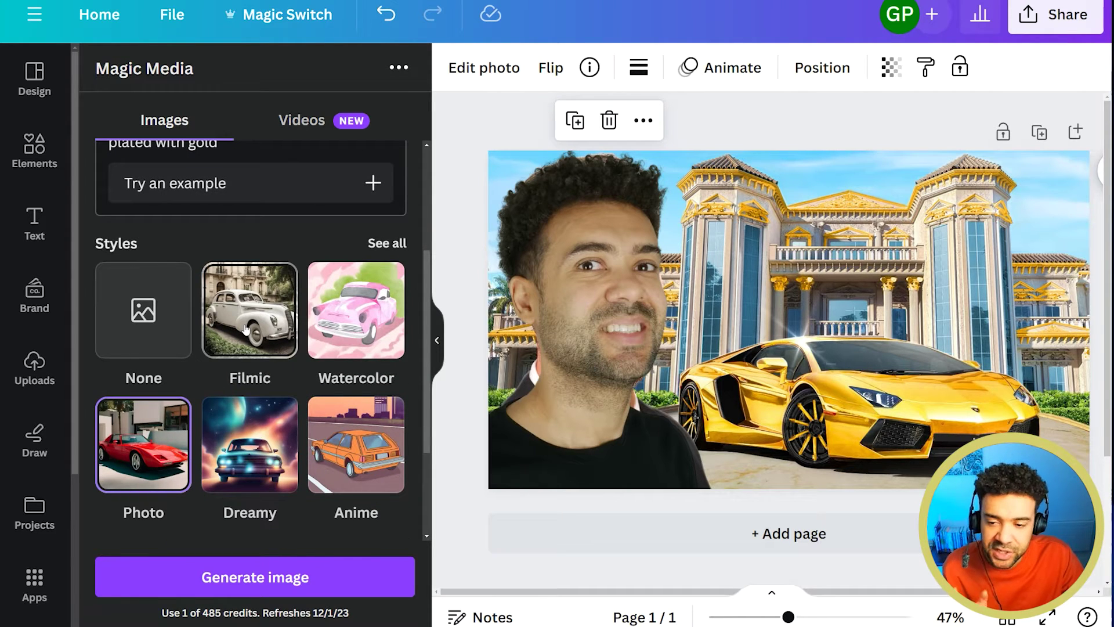
left_click(246, 329)
scroll(409, 279, "down", 3)
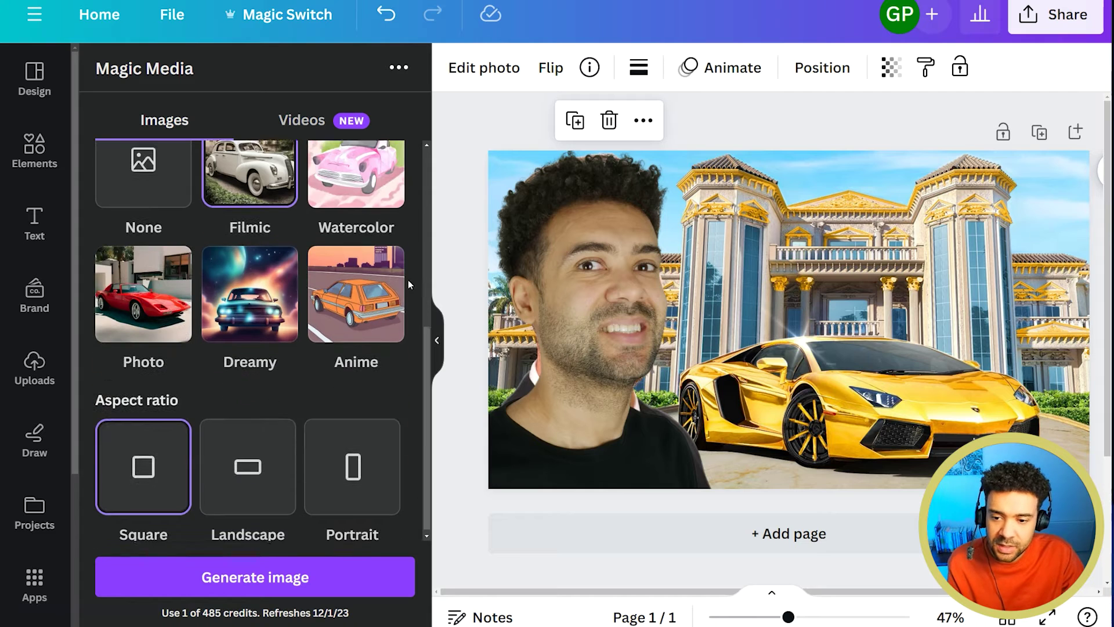
left_click(251, 475)
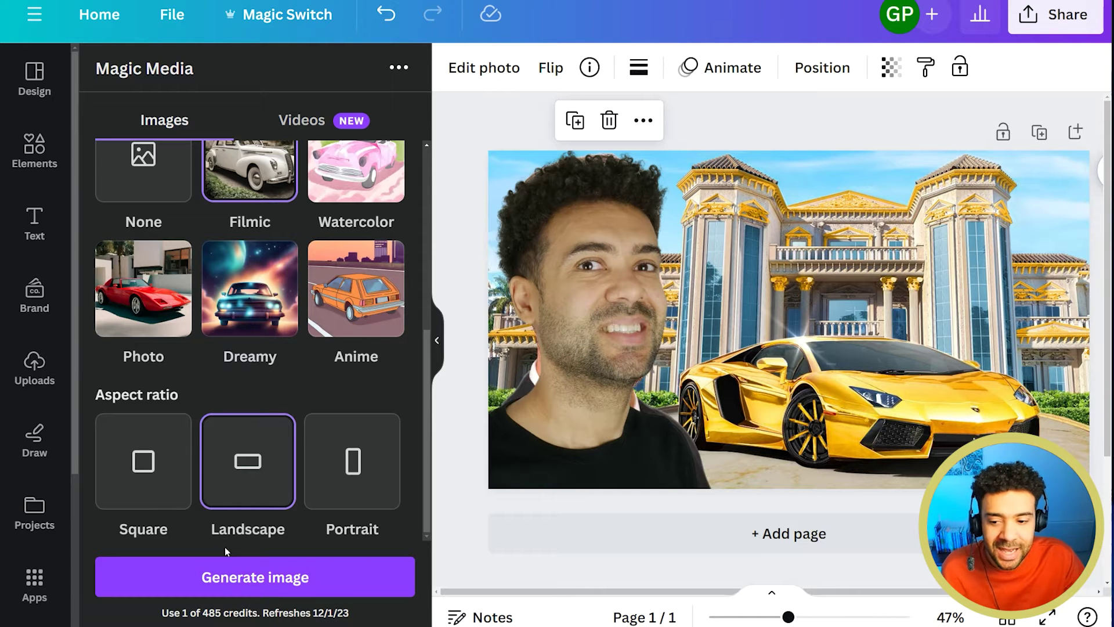
- Generate the mansion images and insert the third one into the design
left_click(246, 578)
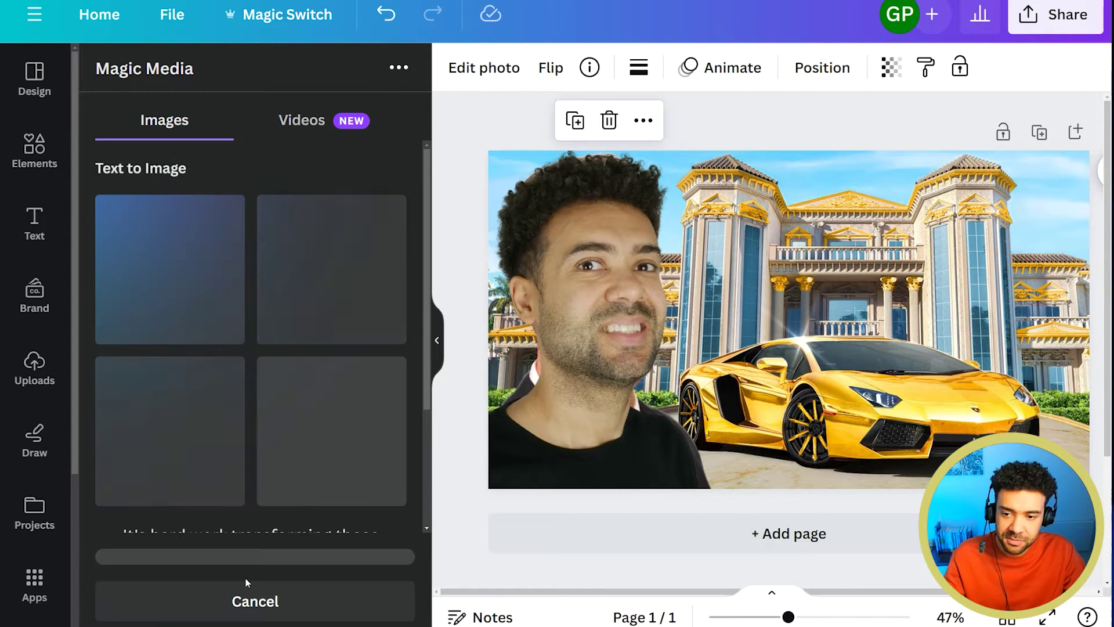
left_click_drag(424, 232, 424, 246)
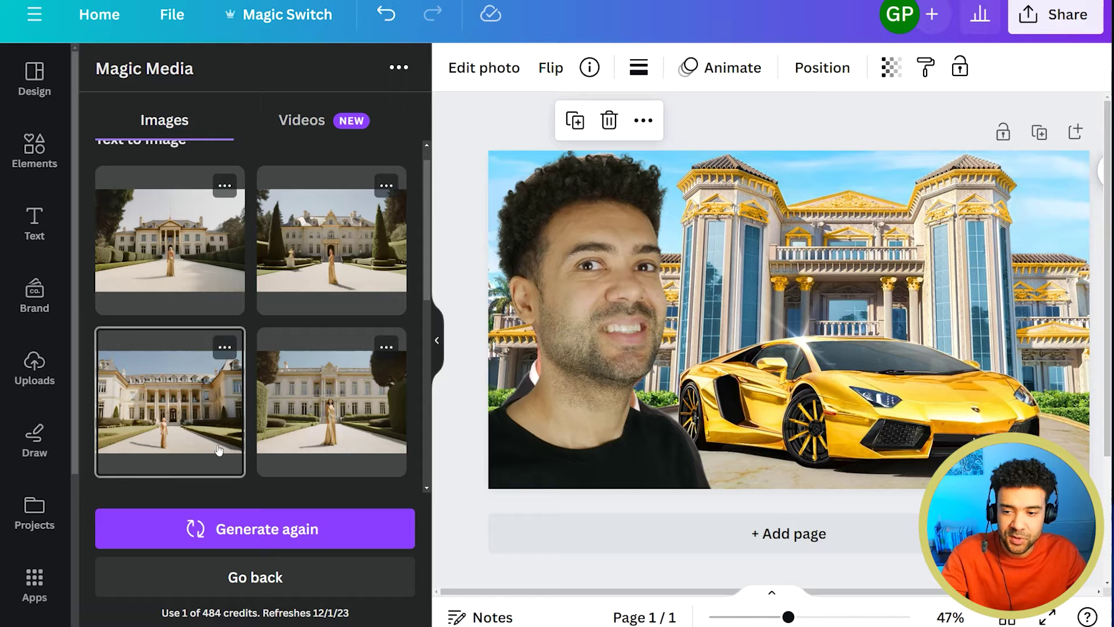
left_click(180, 419)
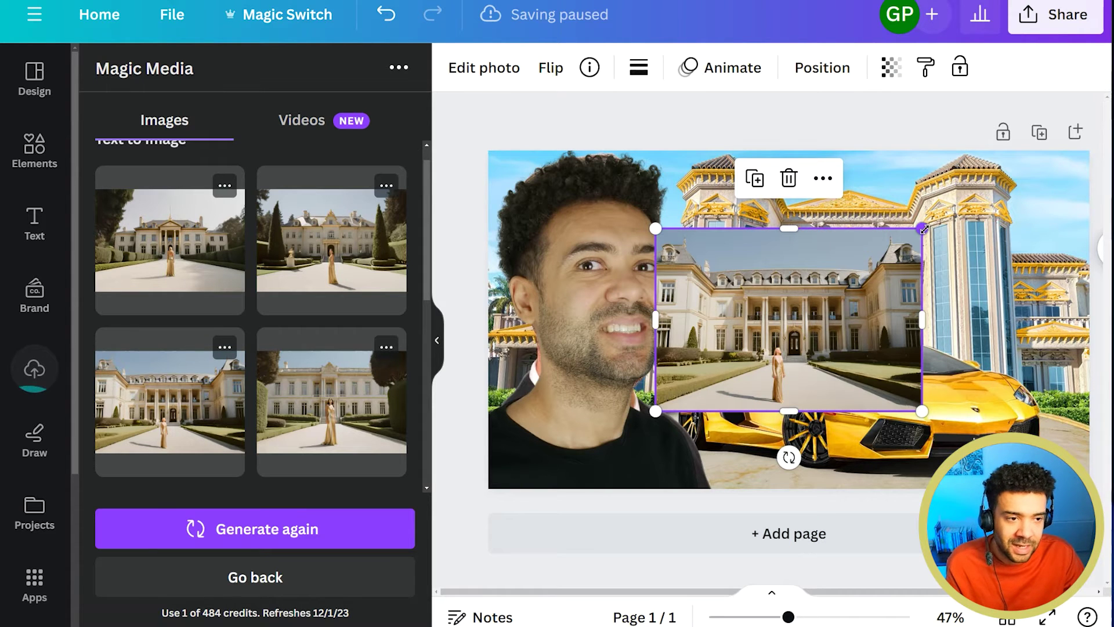
- Stretch the mansion image out to the page corners so it fills the thumbnail
left_click_drag(923, 229, 1095, 109)
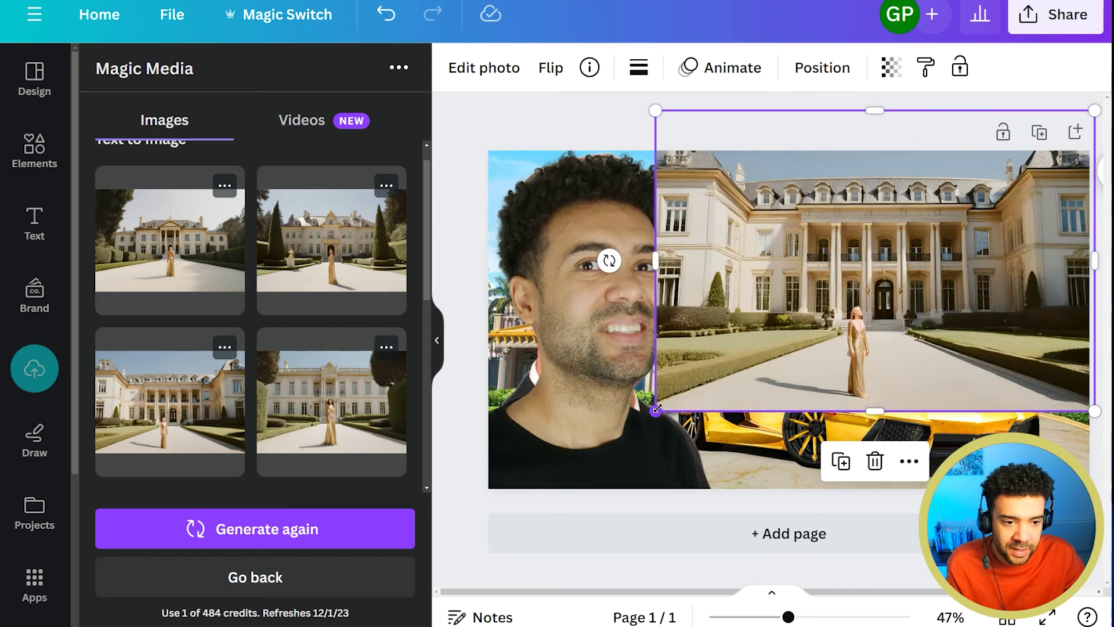
left_click_drag(656, 409, 489, 526)
scroll(348, 308, "down", 2)
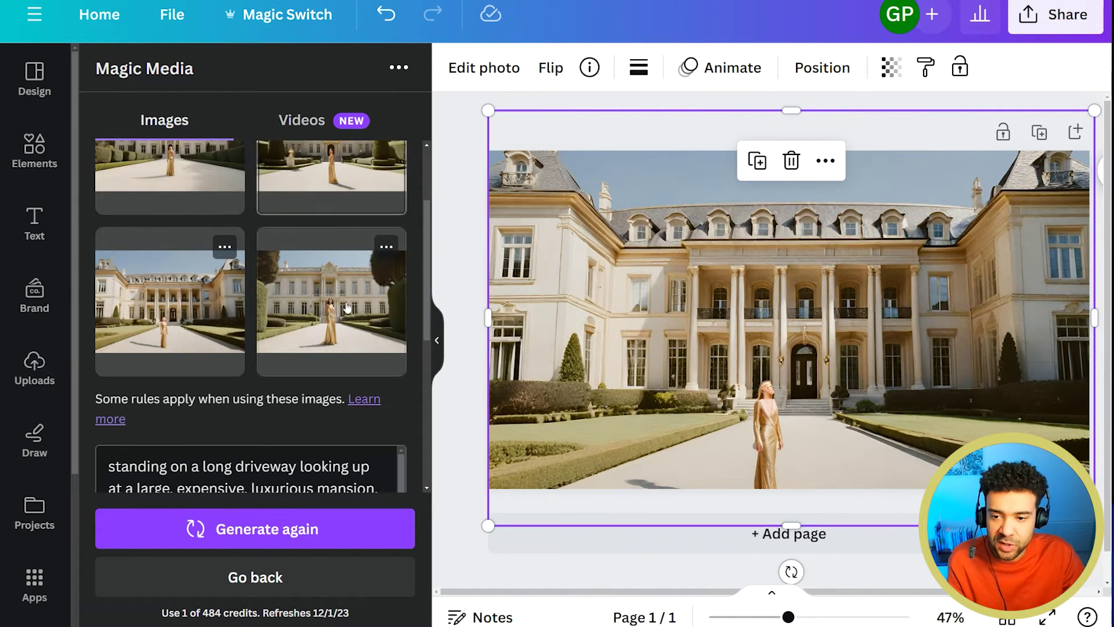
scroll(348, 308, "down", 3)
scroll(259, 349, "down", 1)
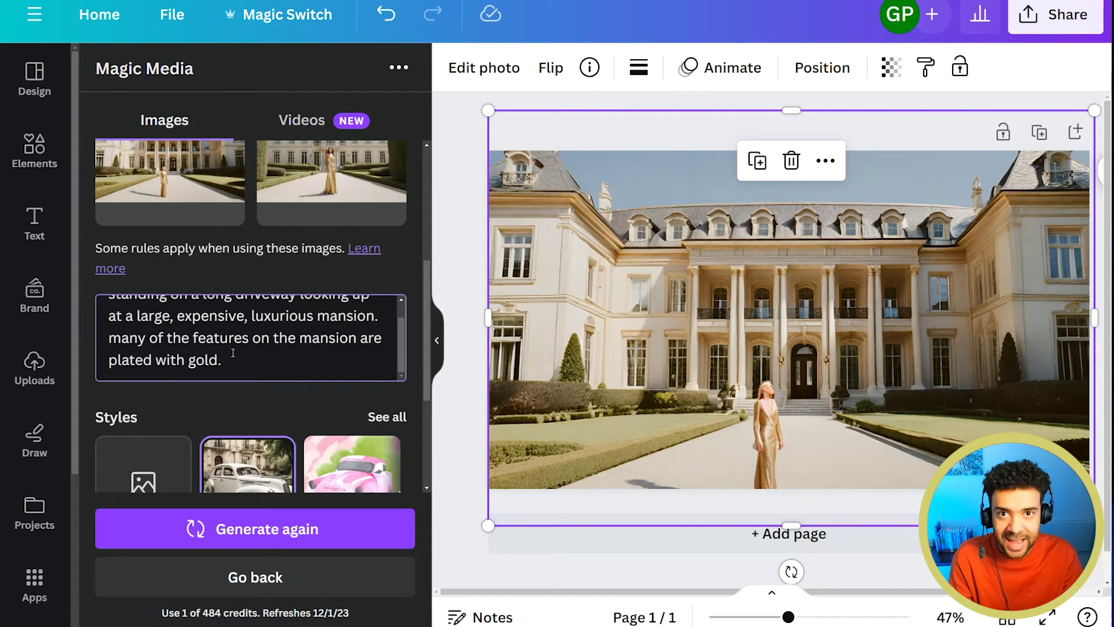
- Append 'dont include any people' to the mansion prompt and regenerate the images
type("dont")
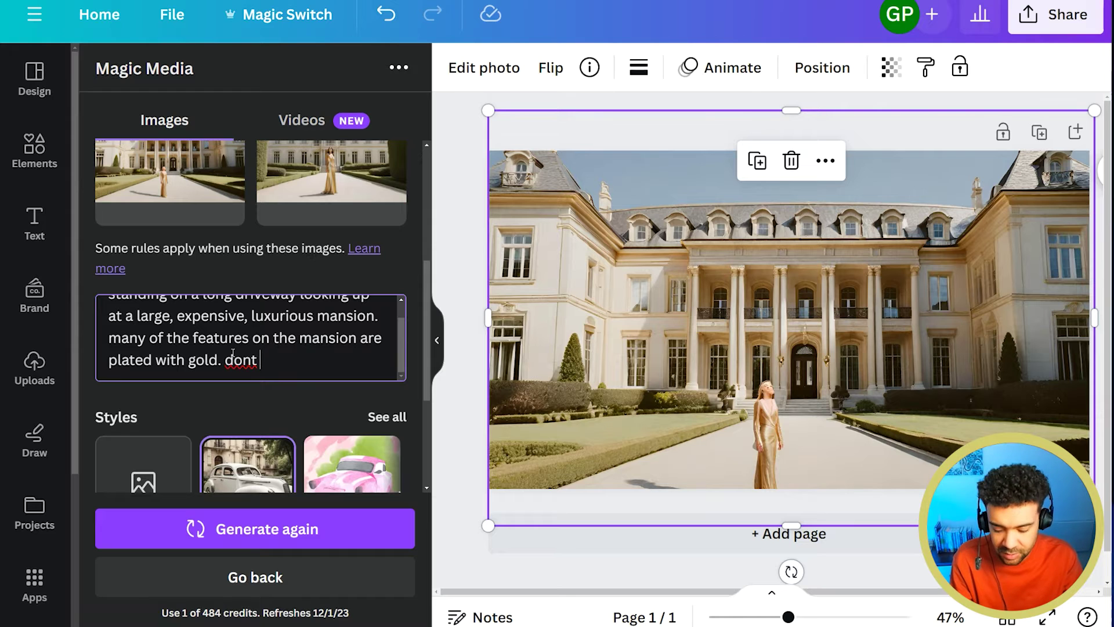
type(" a")
key("BackSpace")
type("include any people")
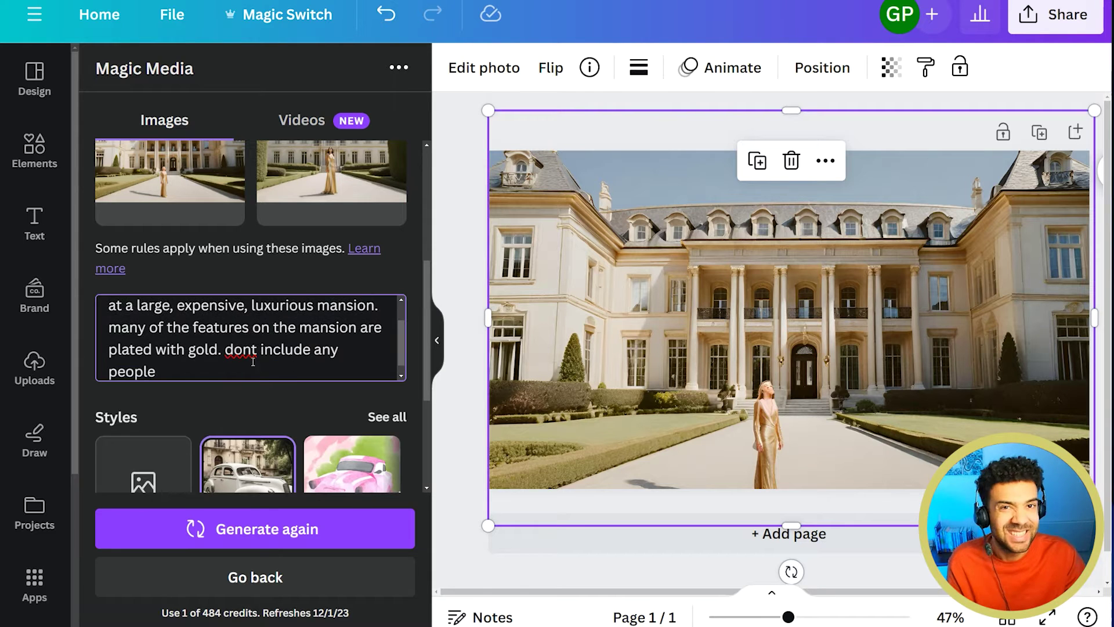
left_click(265, 534)
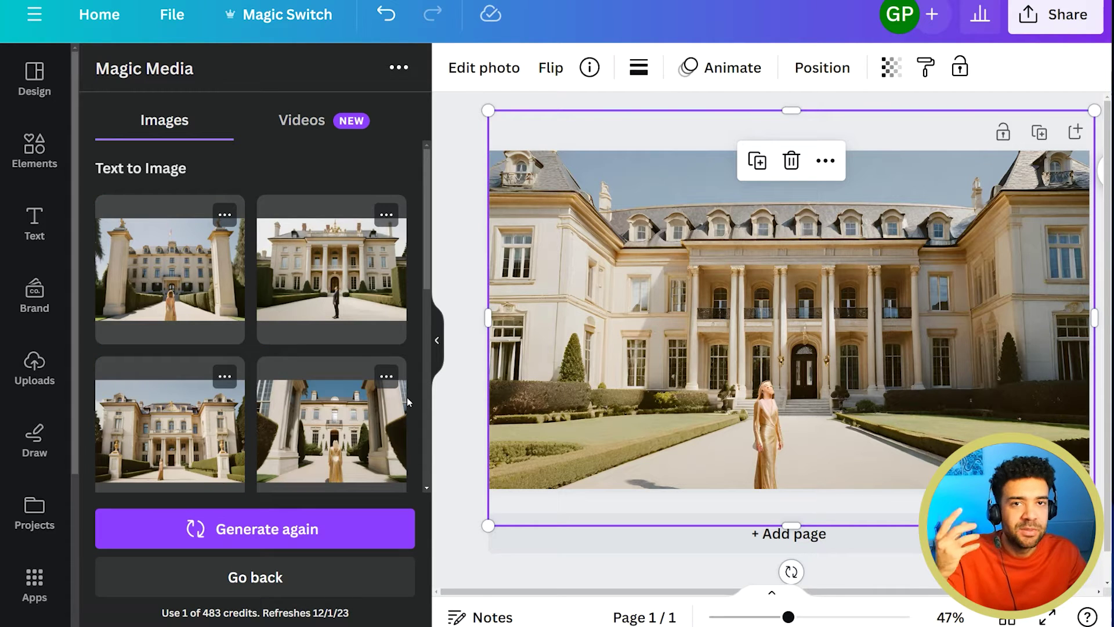
- Deselect the mansion image and close the Magic Media panel
scroll(406, 397, "down", 5)
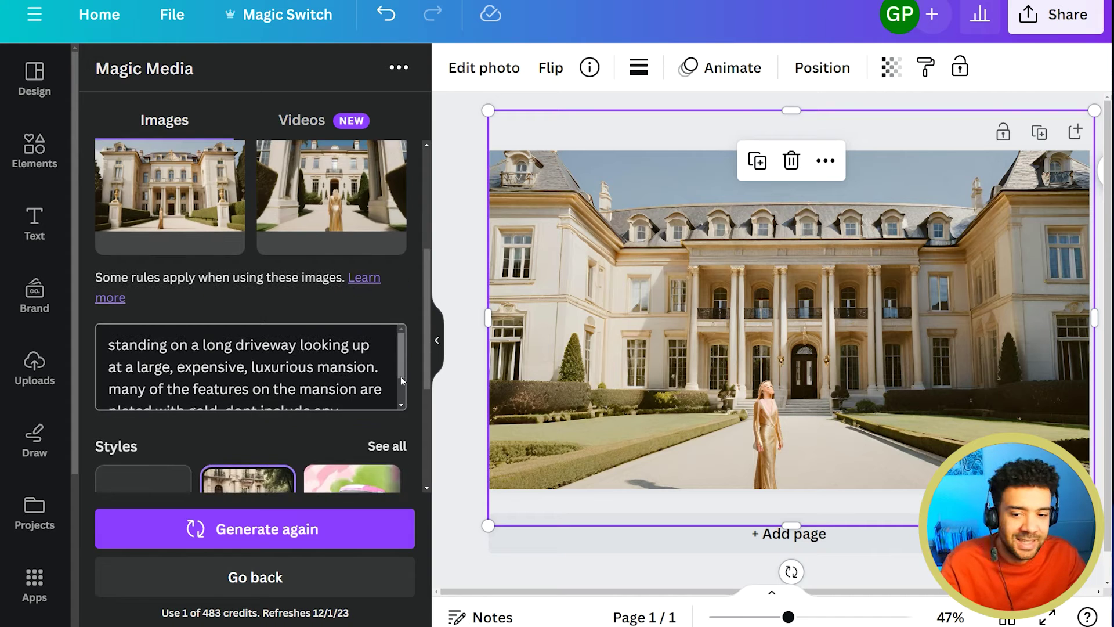
scroll(407, 372, "up", 5)
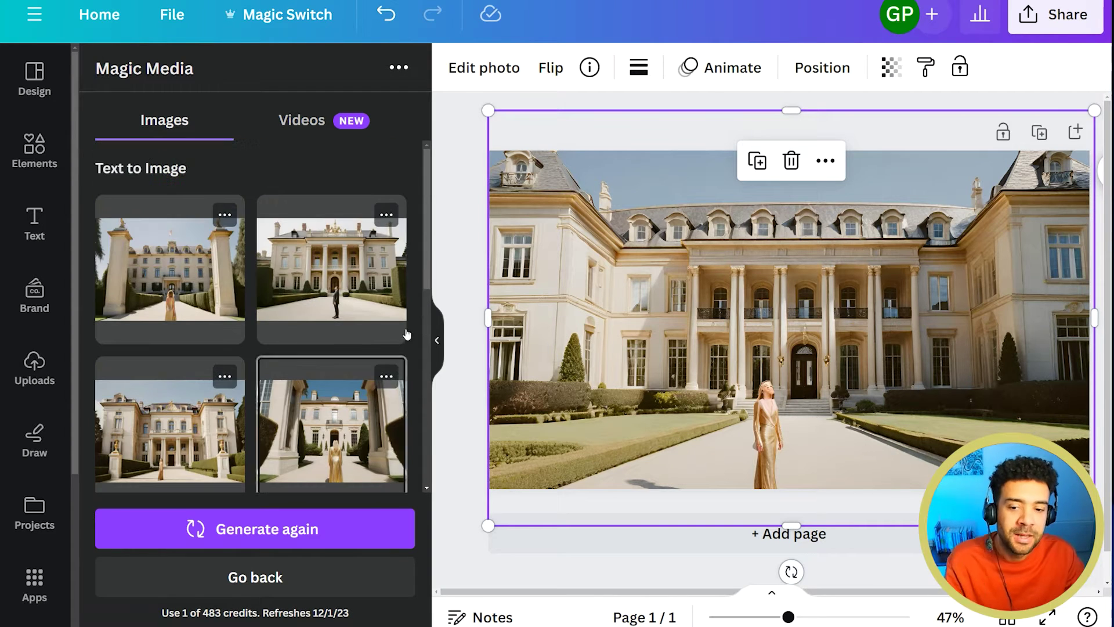
left_click(465, 277)
left_click(439, 337)
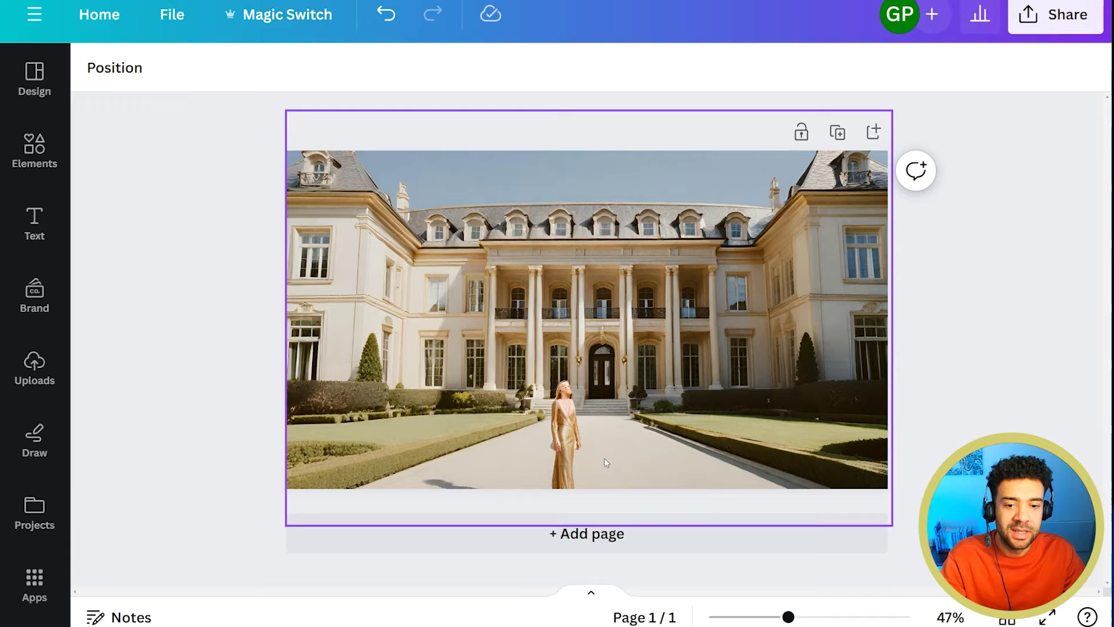
- Use Magic Eraser to remove the woman and leftover spots from the driveway, then realign the photo
left_click(611, 442)
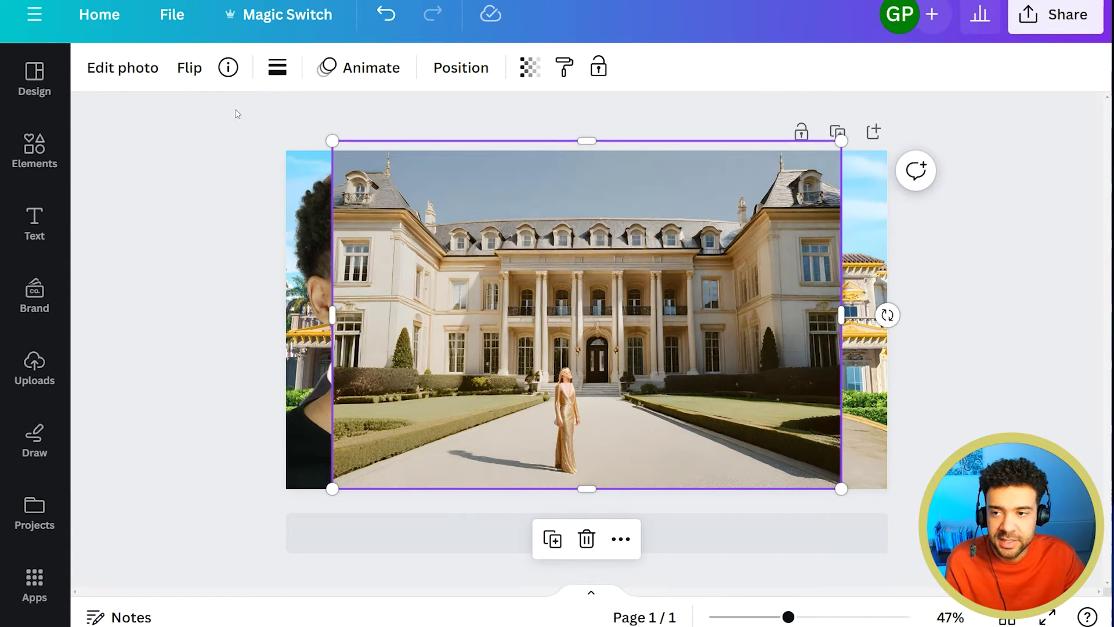
left_click(128, 70)
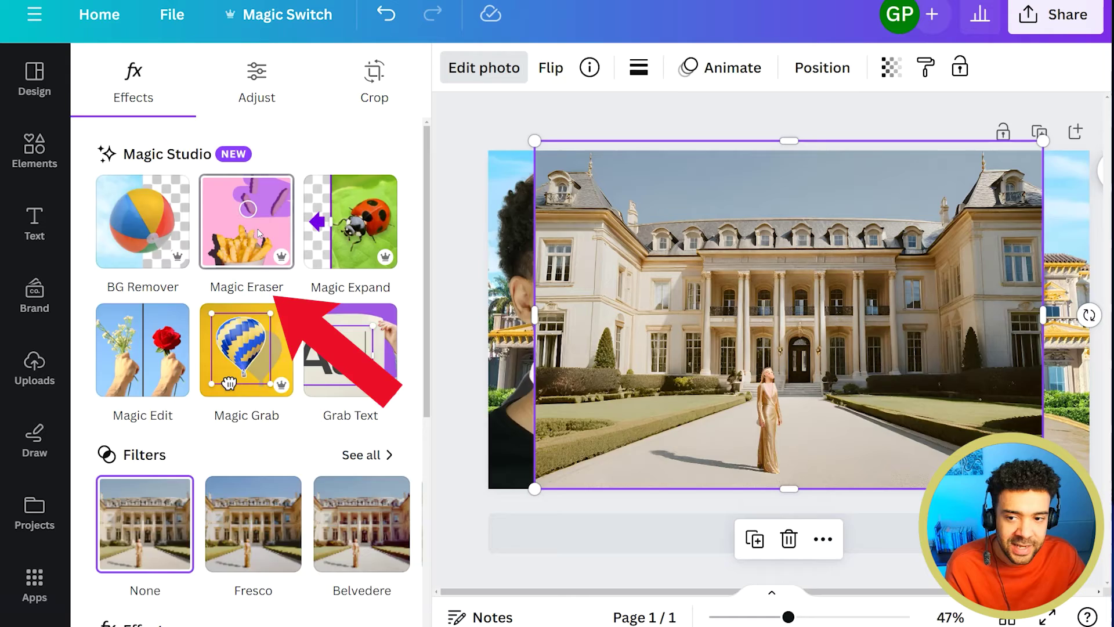
left_click(260, 234)
mouse_move(744, 423)
left_mouse_down()
mouse_move(747, 528)
mouse_move(737, 535)
mouse_move(601, 518)
left_mouse_up()
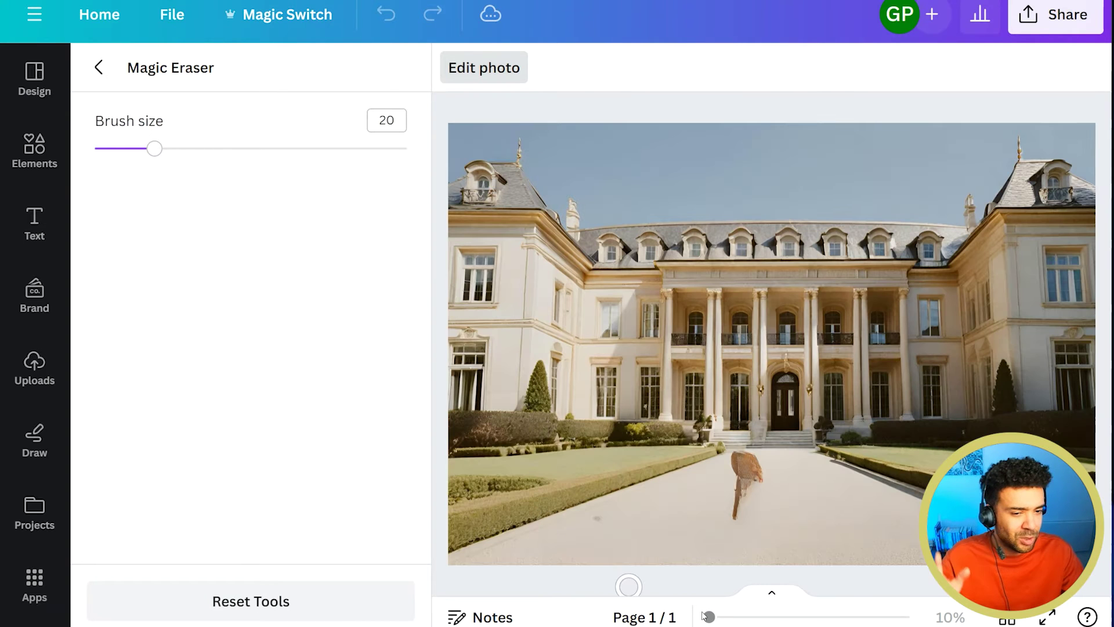
mouse_move(738, 520)
left_mouse_down()
mouse_move(754, 468)
mouse_move(749, 455)
mouse_move(740, 465)
left_mouse_up()
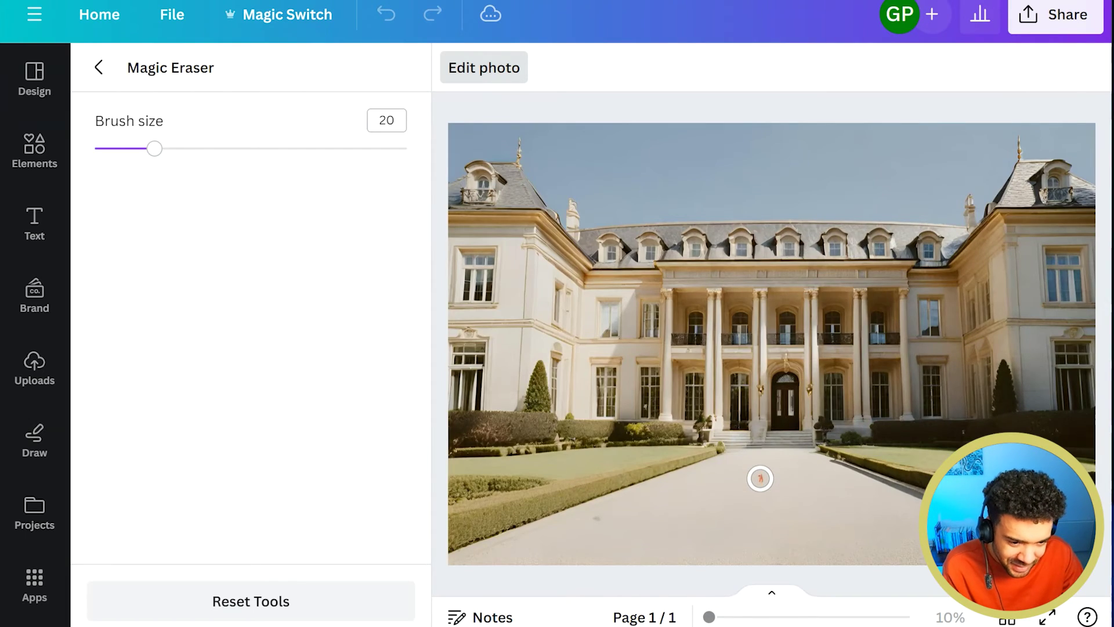
left_click(761, 478)
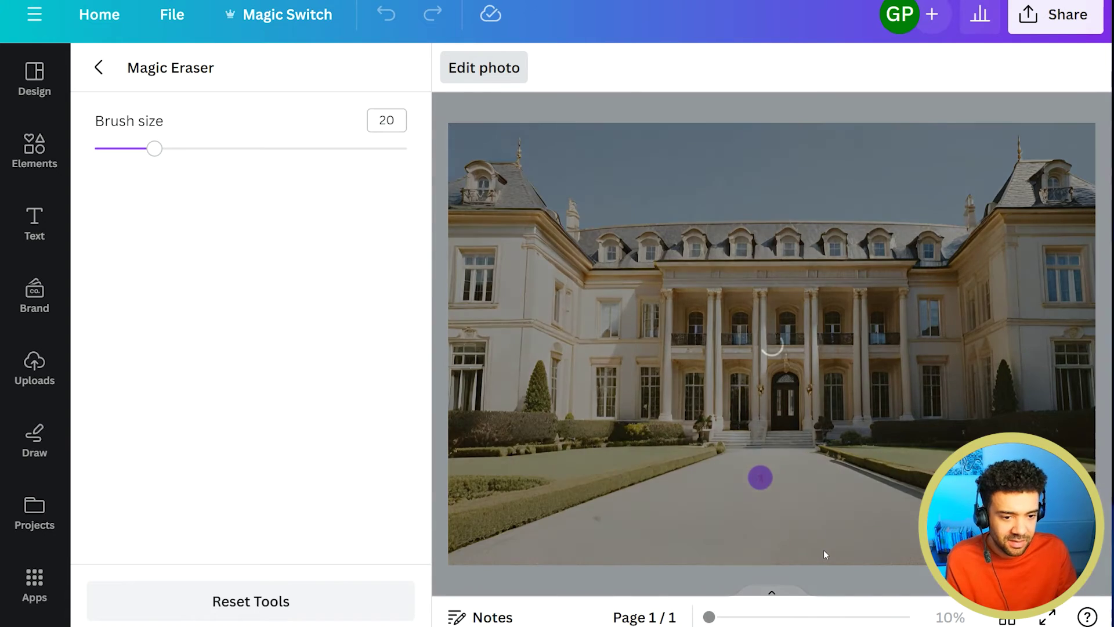
key("Escape")
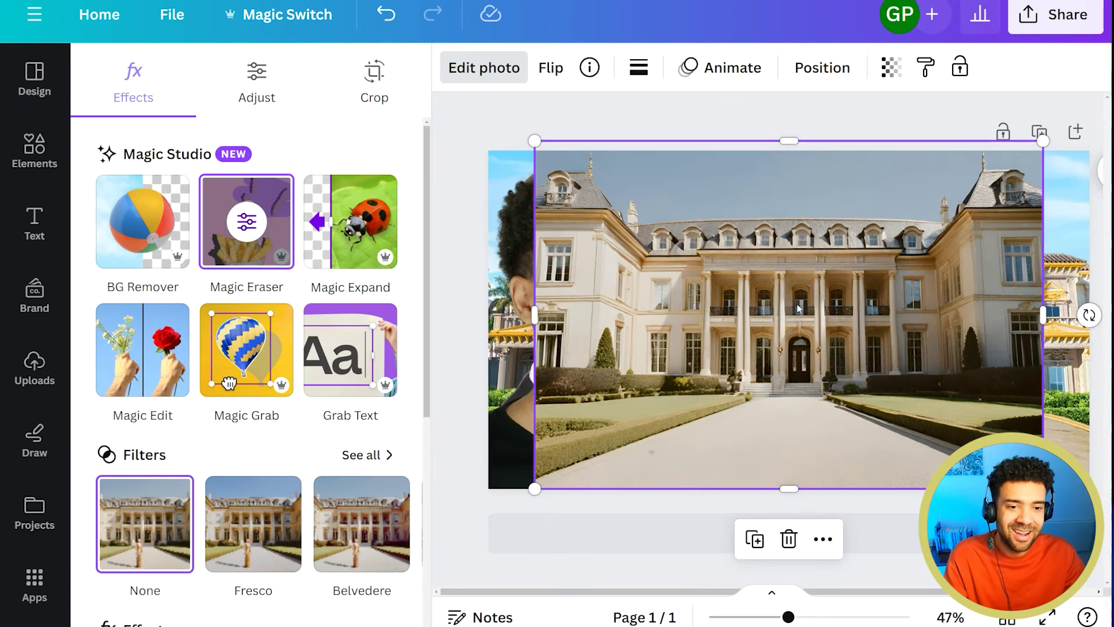
mouse_move(798, 308)
left_mouse_down()
mouse_move(232, 325)
mouse_move(812, 317)
left_mouse_up()
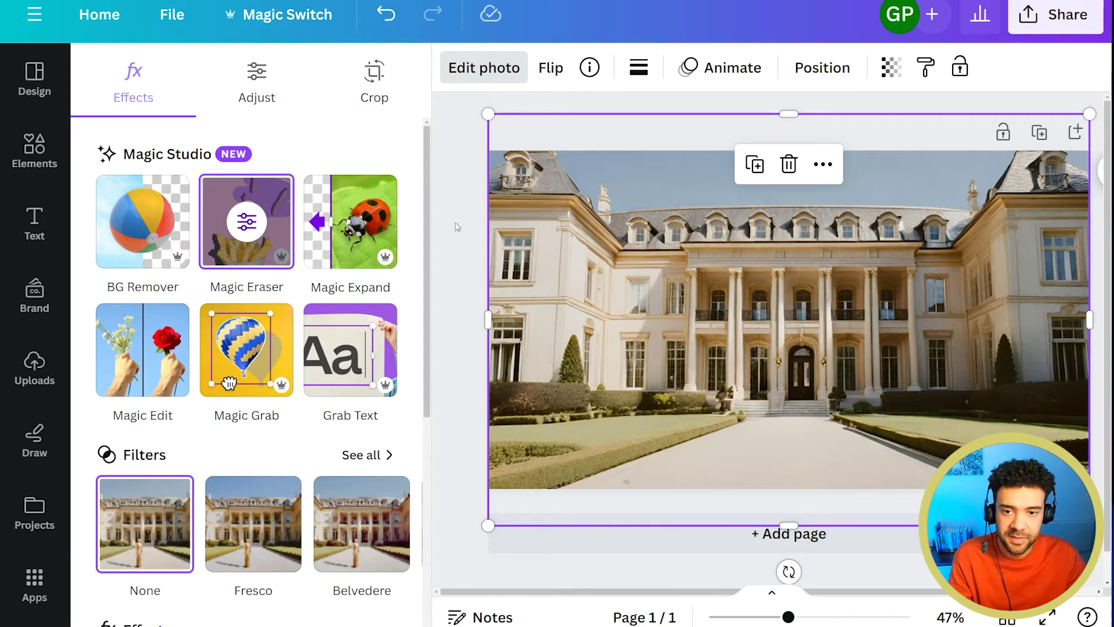
- In the Layers list, put the creator cut-out in front of the mansion
left_click(455, 222)
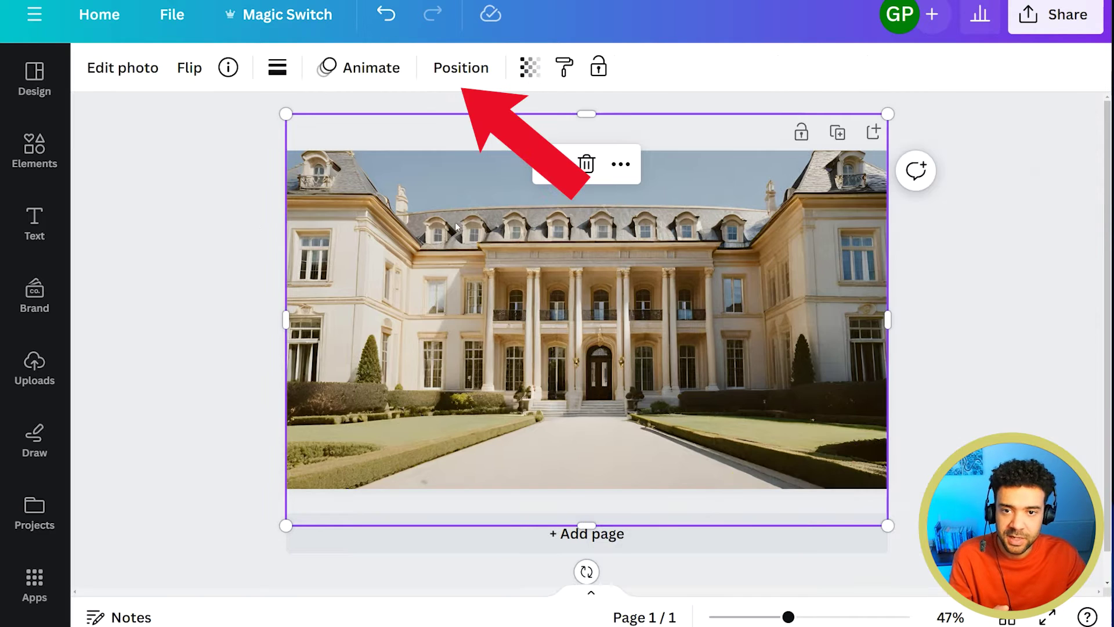
left_click(461, 68)
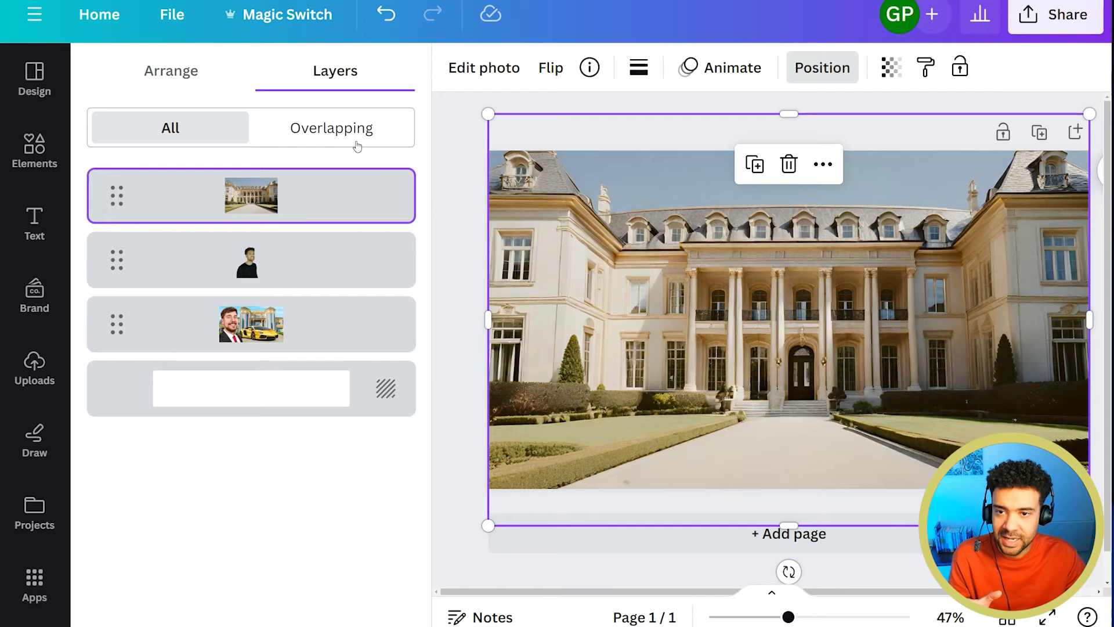
left_click_drag(115, 196, 119, 286)
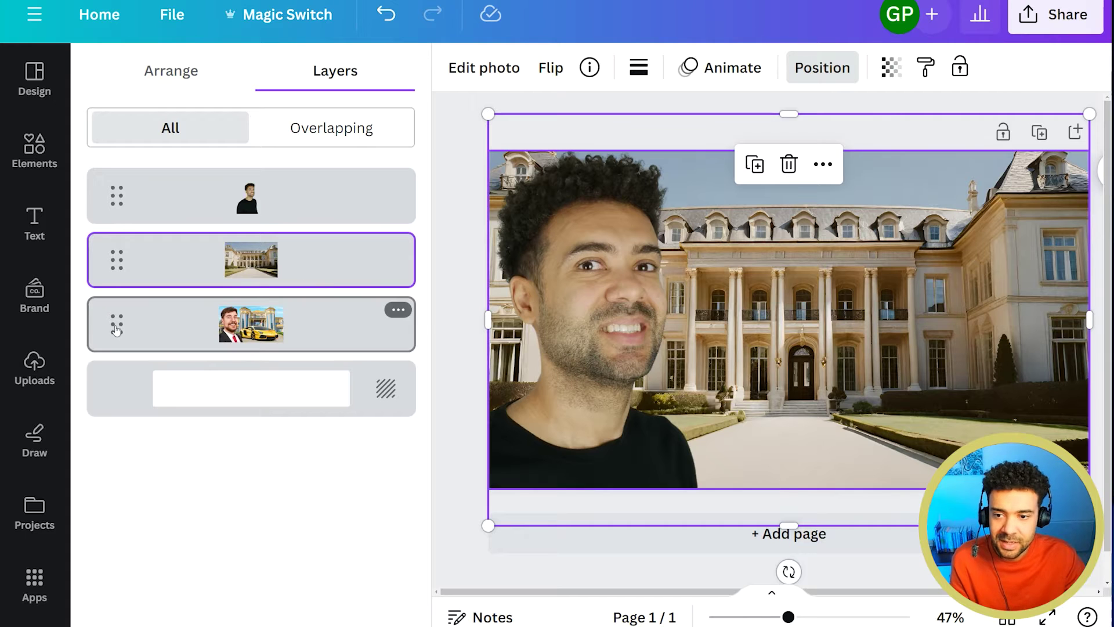
- Try the gold-car reference thumbnail above and below the mansion, finally leaving it behind the mansion
left_click_drag(115, 324, 115, 264)
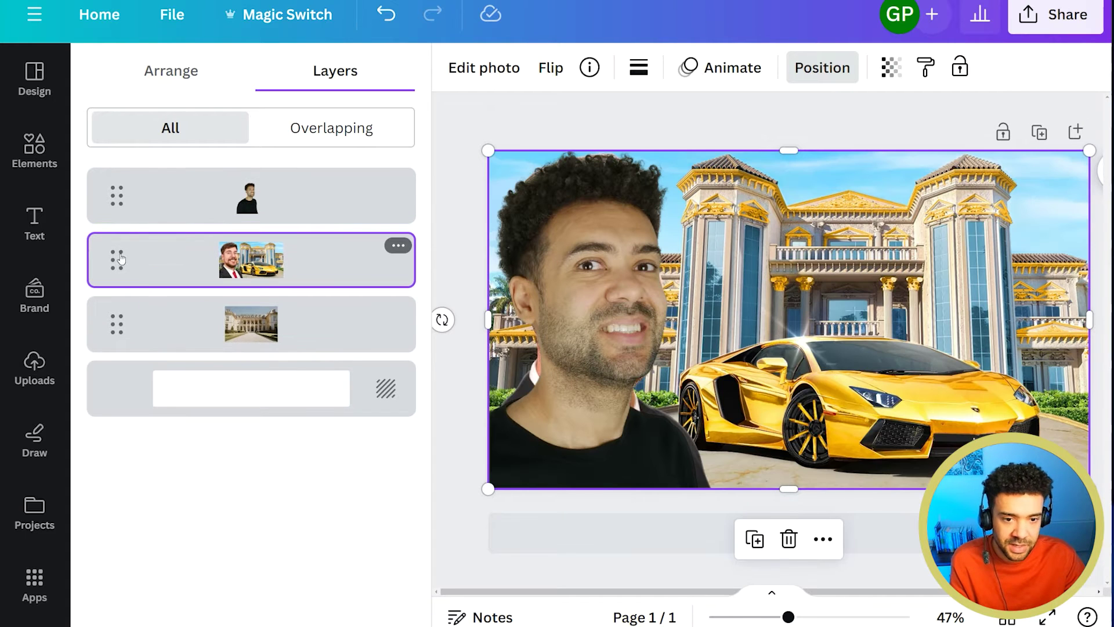
left_click_drag(115, 325, 115, 260)
left_click_drag(116, 336, 111, 250)
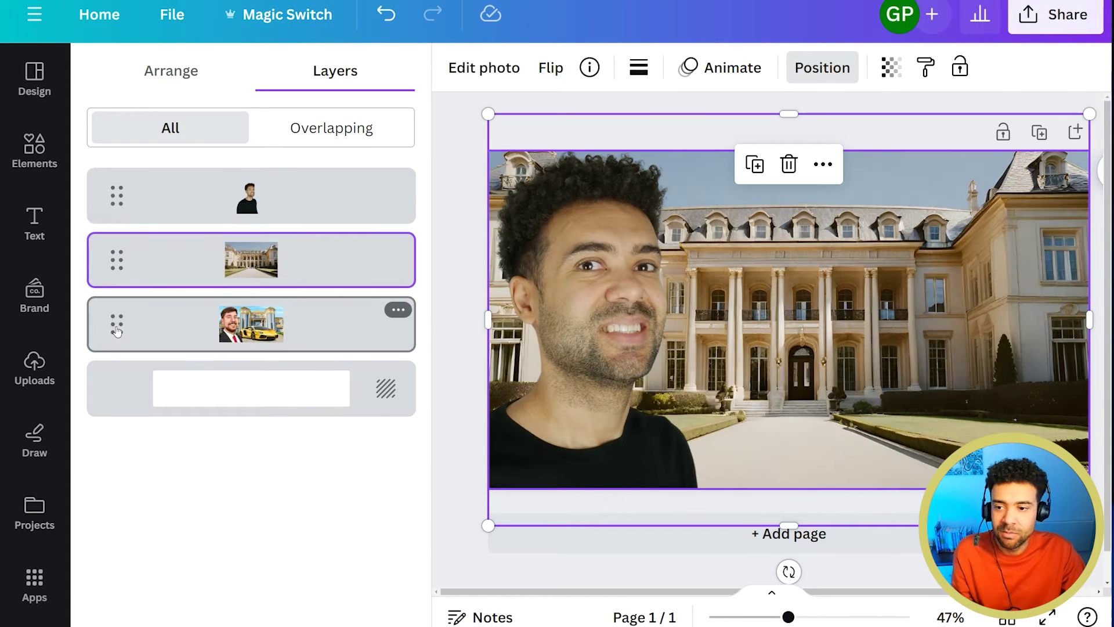
left_click_drag(117, 335, 116, 247)
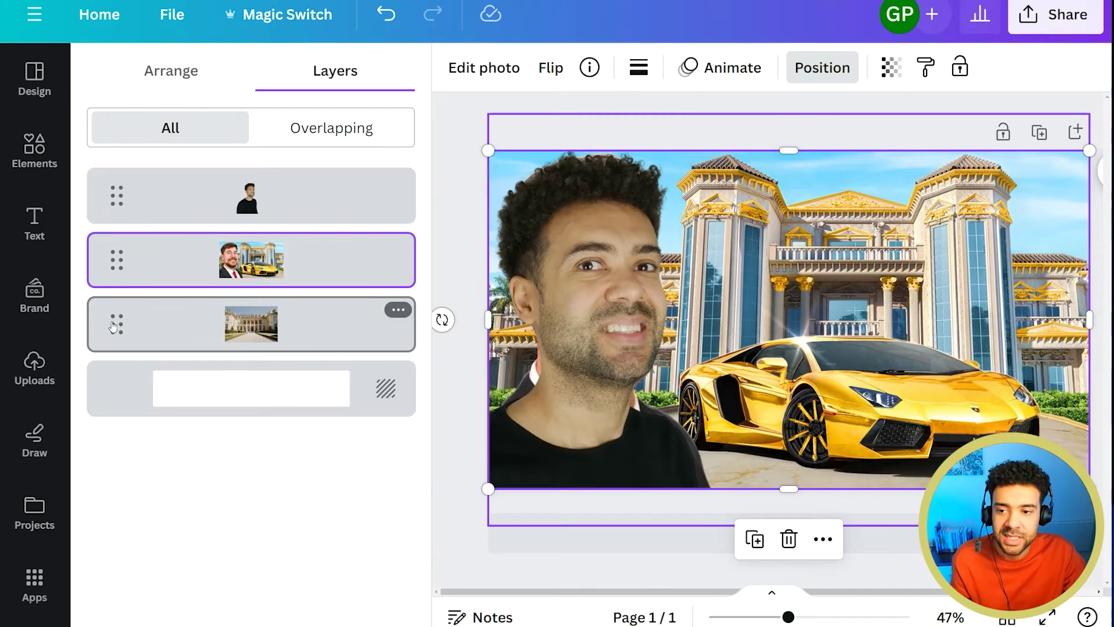
left_click_drag(114, 326, 115, 249)
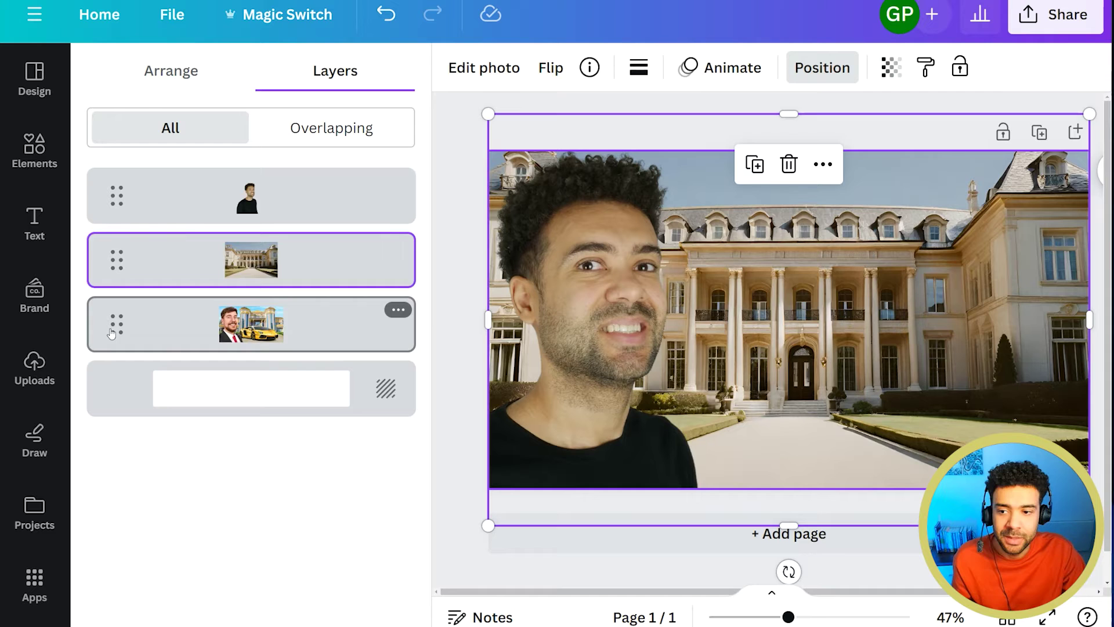
left_click_drag(112, 332, 117, 260)
left_click_drag(116, 328, 117, 258)
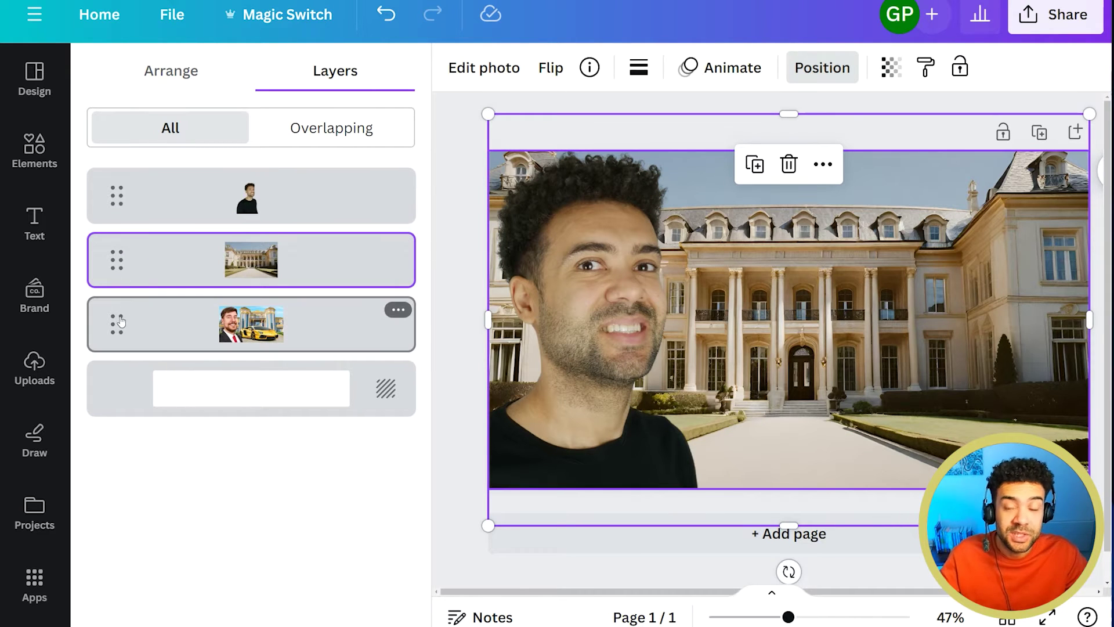
left_click_drag(120, 322, 116, 180)
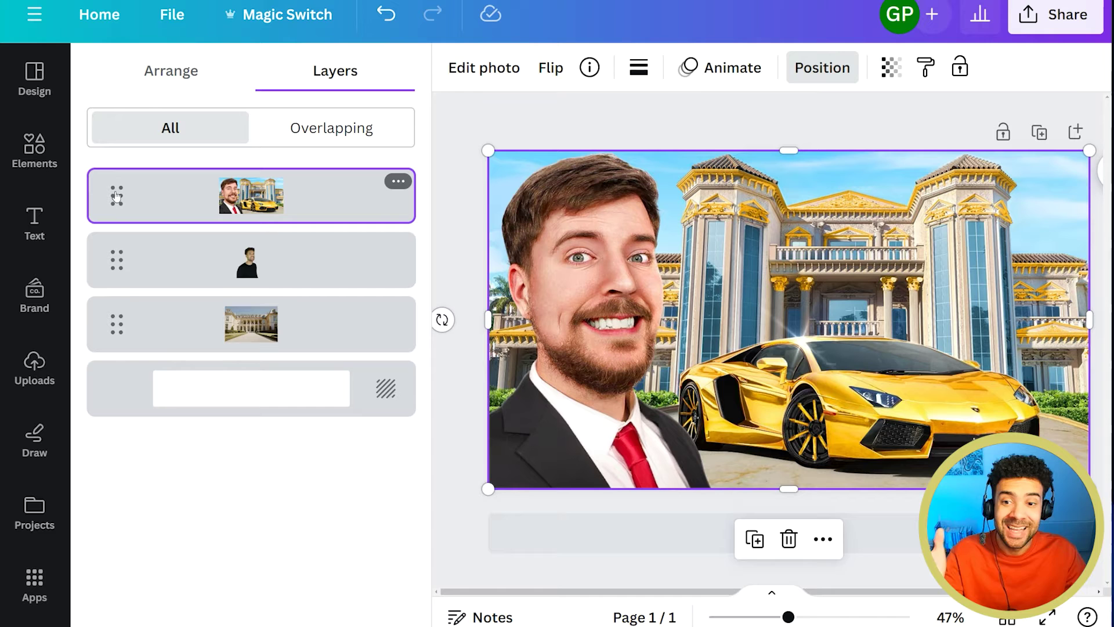
left_click_drag(116, 200, 117, 329)
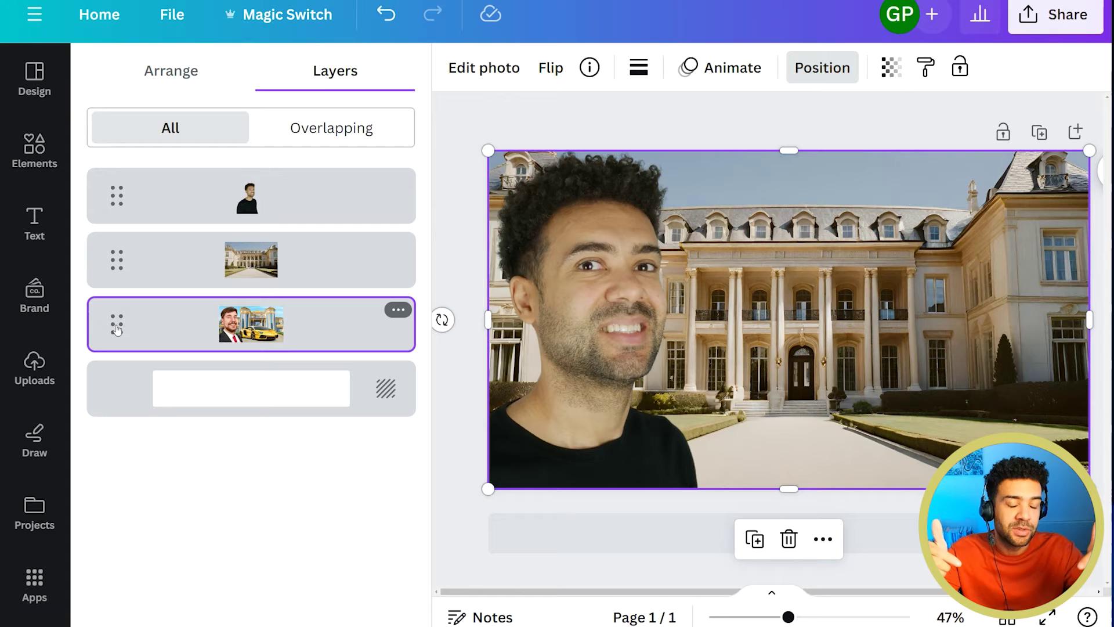
- Bring the reference thumbnail to the front and generate images from the sports car prompt
mouse_move(117, 329)
left_mouse_down()
mouse_move(120, 184)
mouse_move(120, 346)
left_mouse_up()
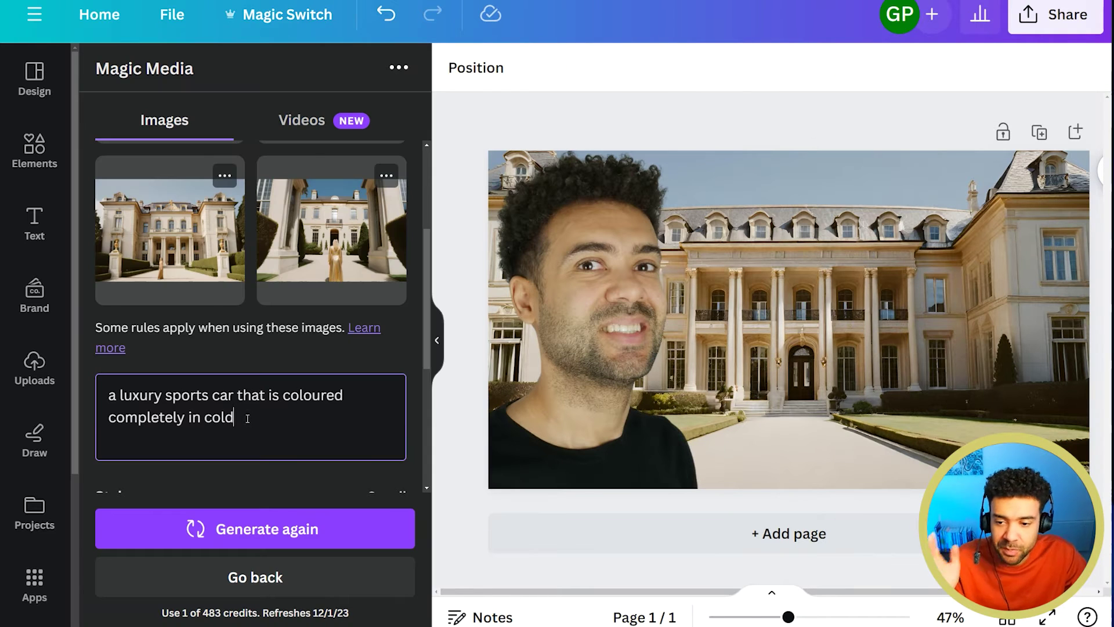
key("ctrl+a")
left_click(147, 398)
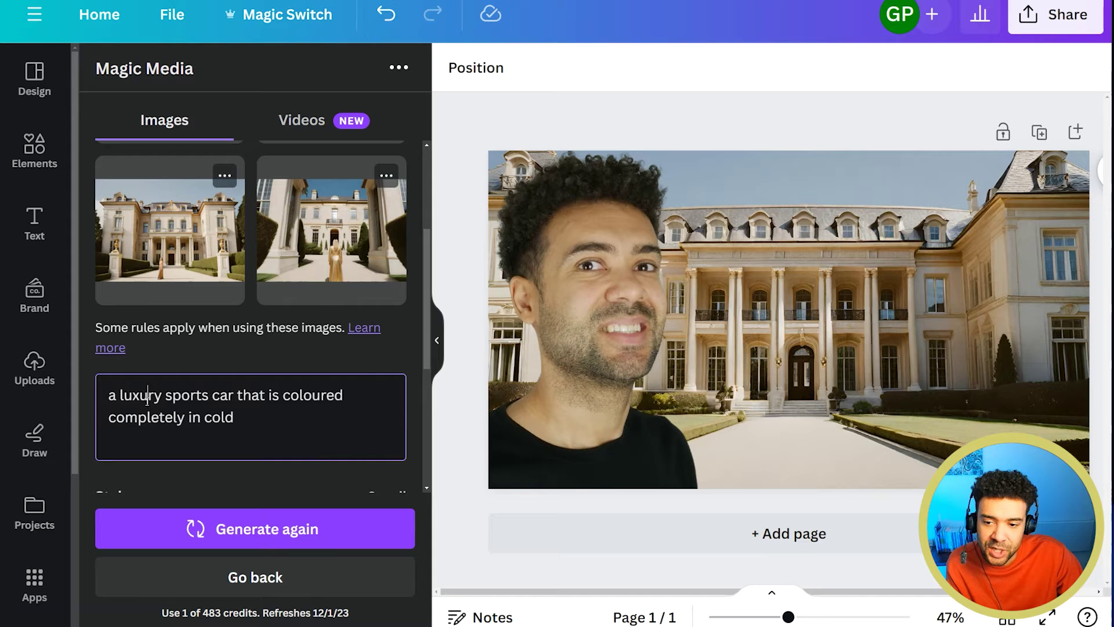
left_click(293, 533)
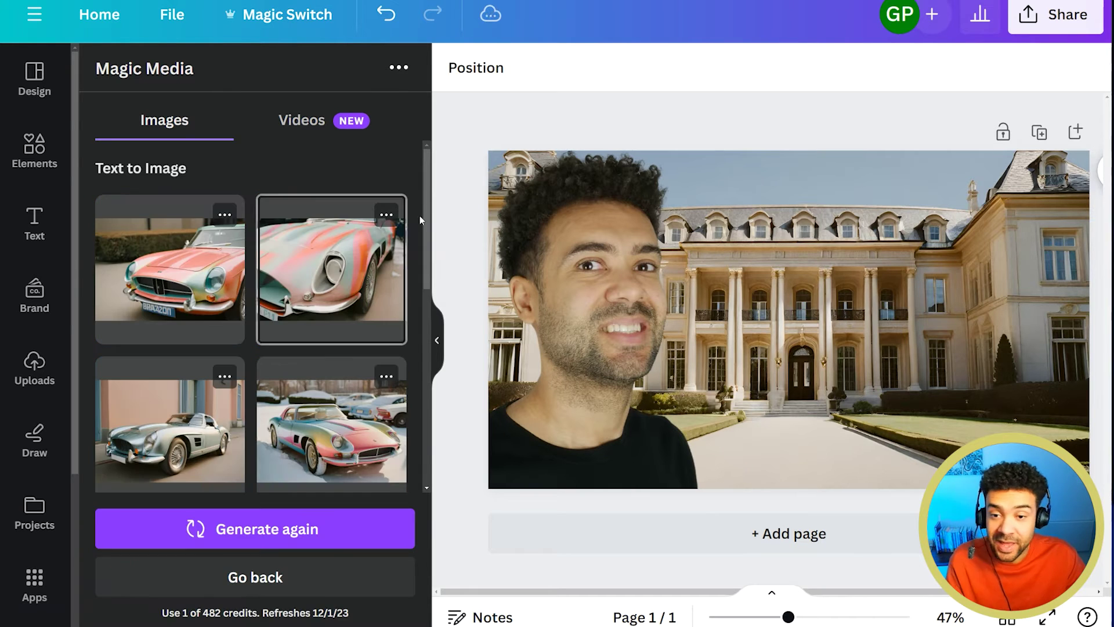
- Regenerate the car images with the corrected gold sports car prompt
scroll(430, 239, "down", 3)
scroll(430, 240, "down", 3)
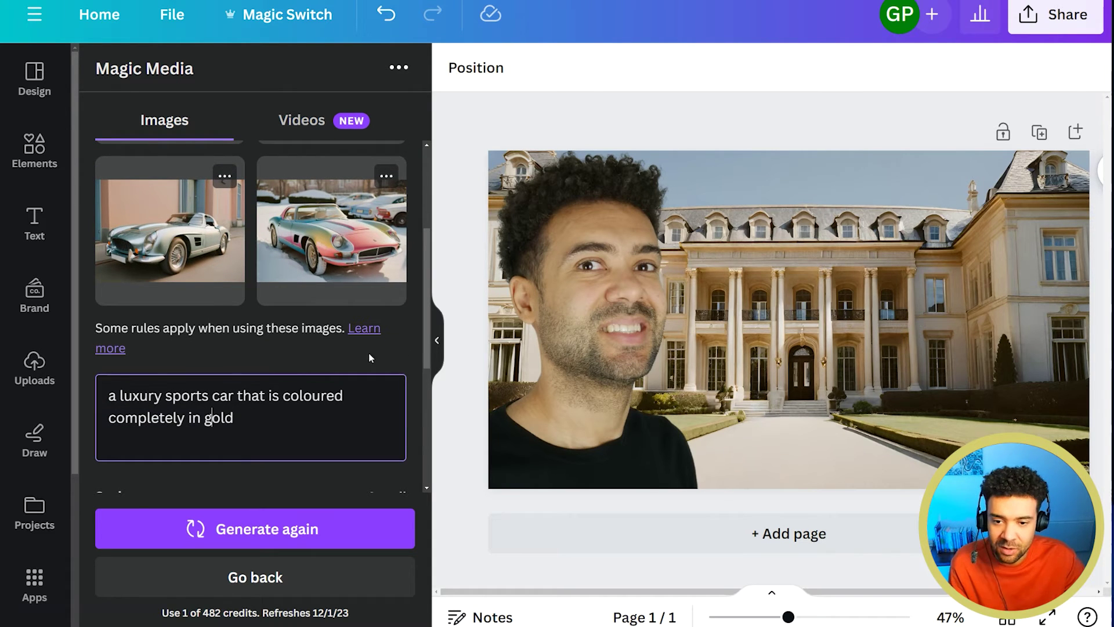
scroll(426, 322, "up", 3)
scroll(407, 402, "down", 2)
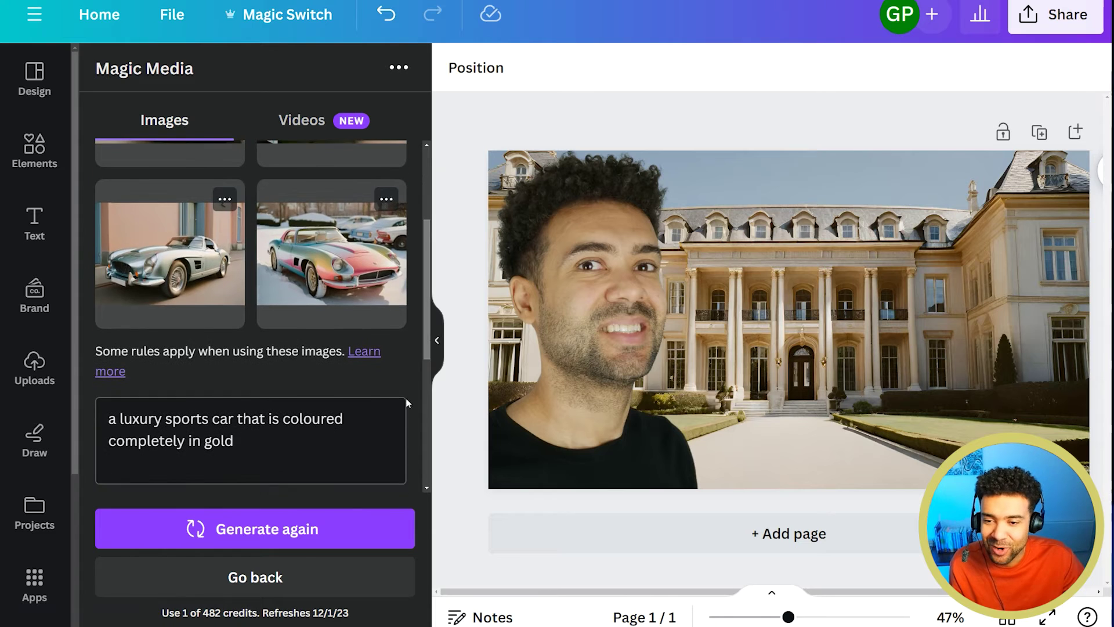
left_click(267, 536)
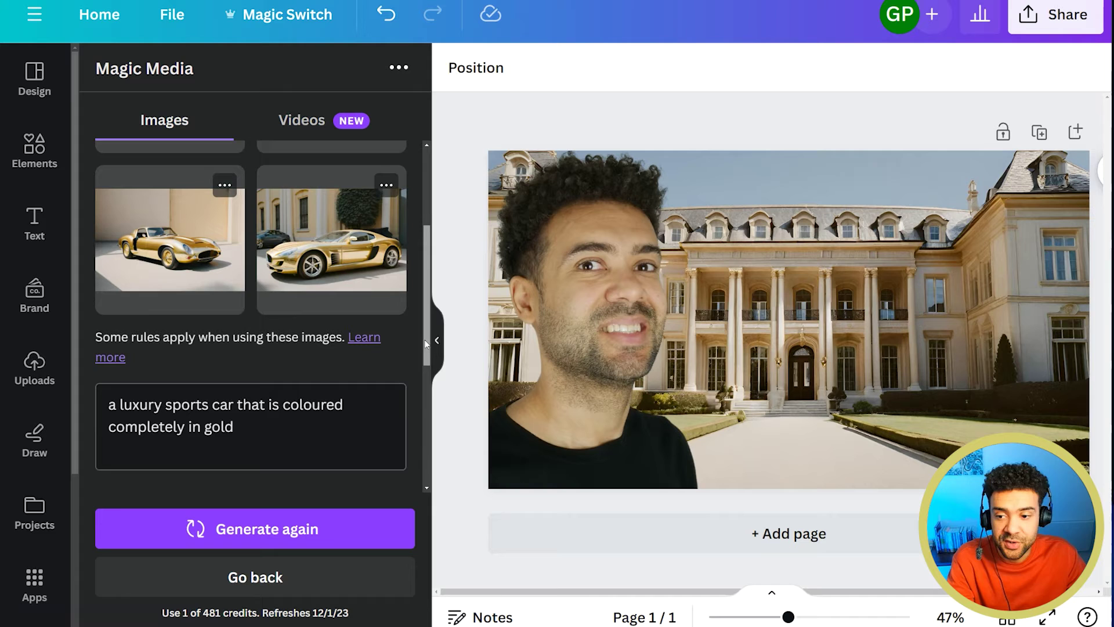
- Add a classic gold coupe from the generated results to the thumbnail
scroll(426, 345, "down", 1)
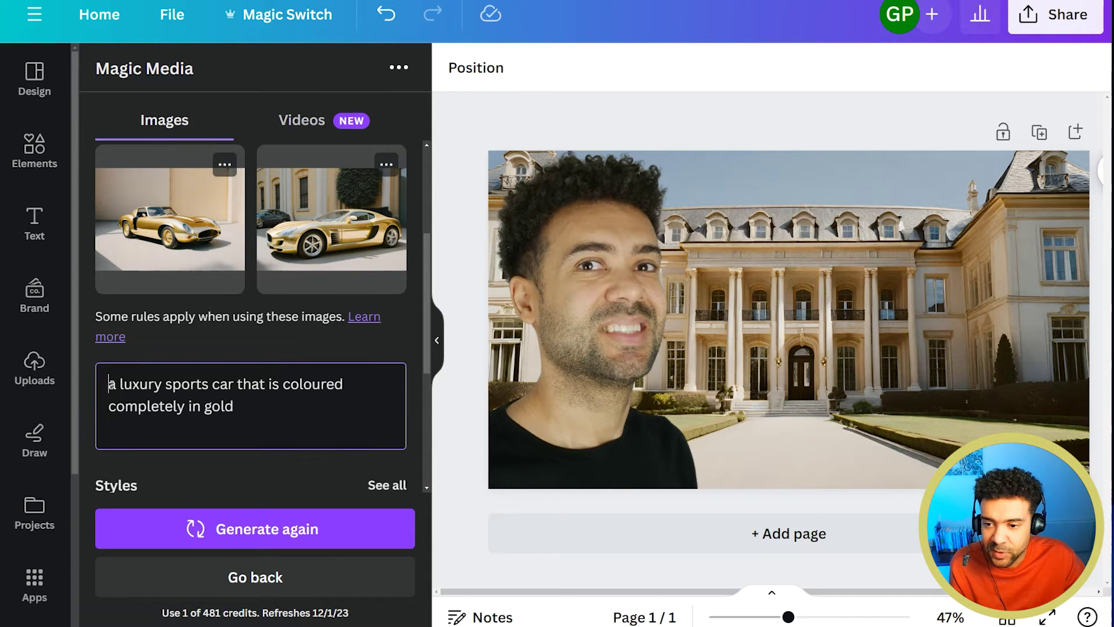
left_click_drag(110, 384, 367, 415)
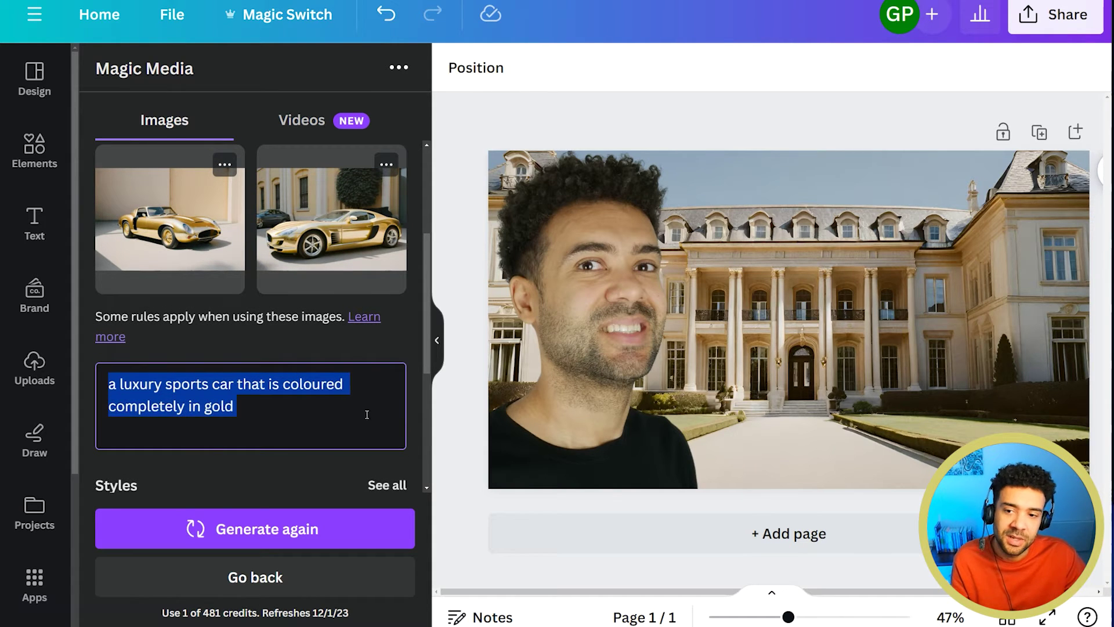
left_click_drag(423, 332, 428, 271)
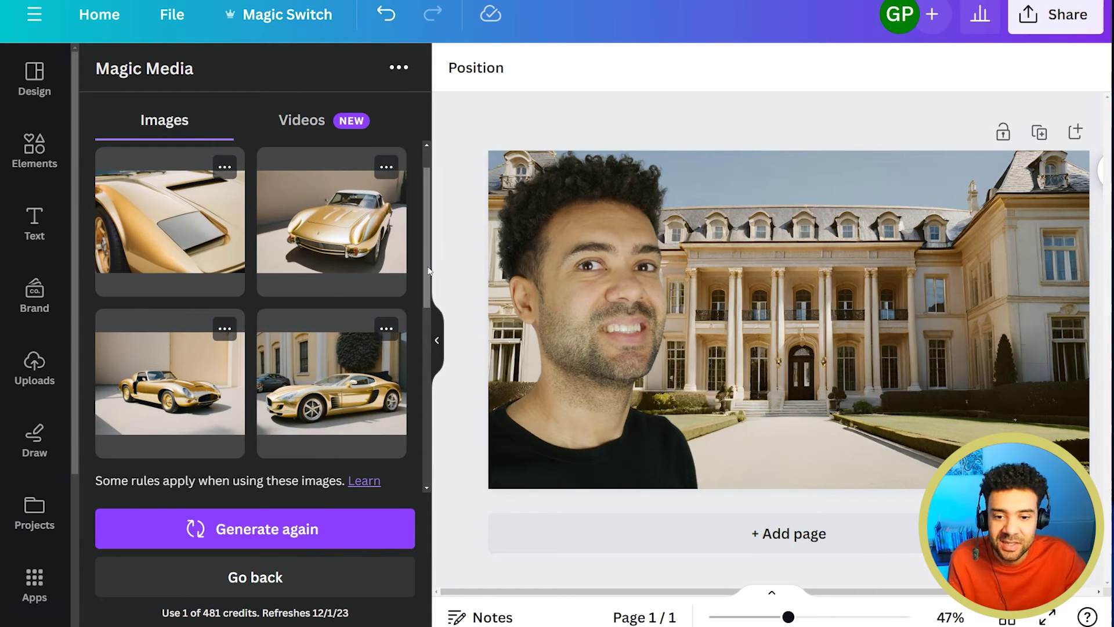
left_click(176, 401)
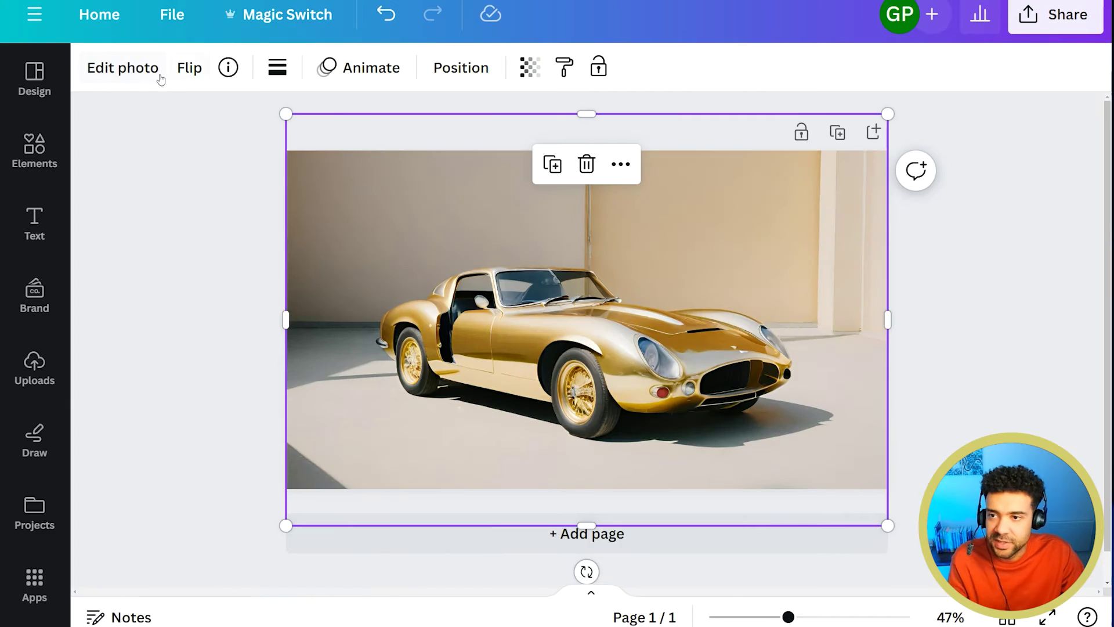
- Cut the gold coupe from its backdrop with BG Remover and move it lower right over the mansion
left_click(156, 74)
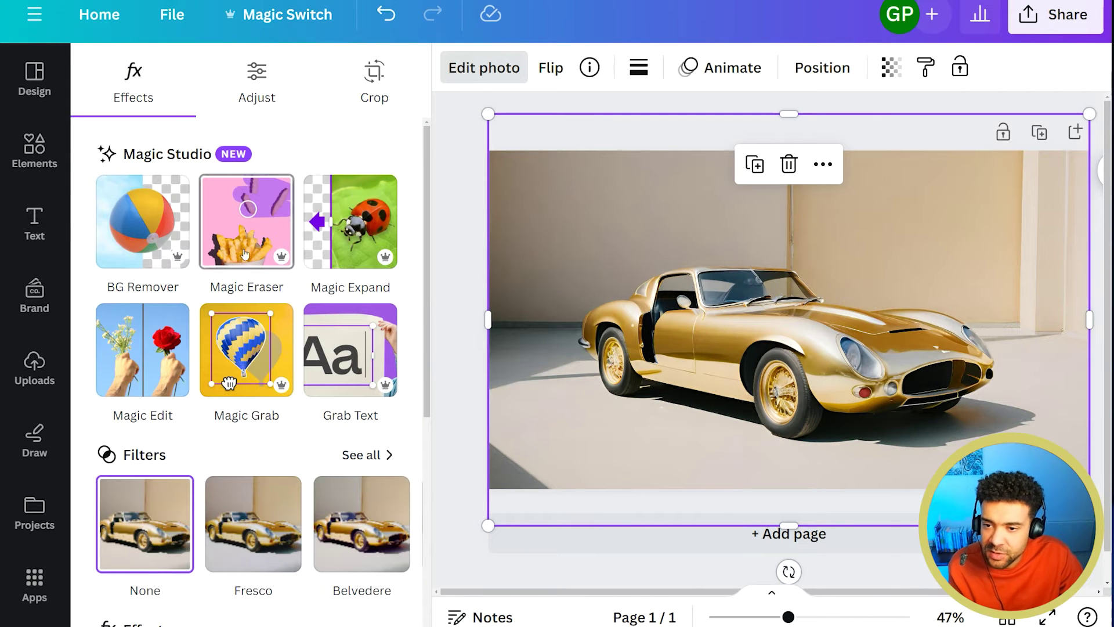
left_click(152, 249)
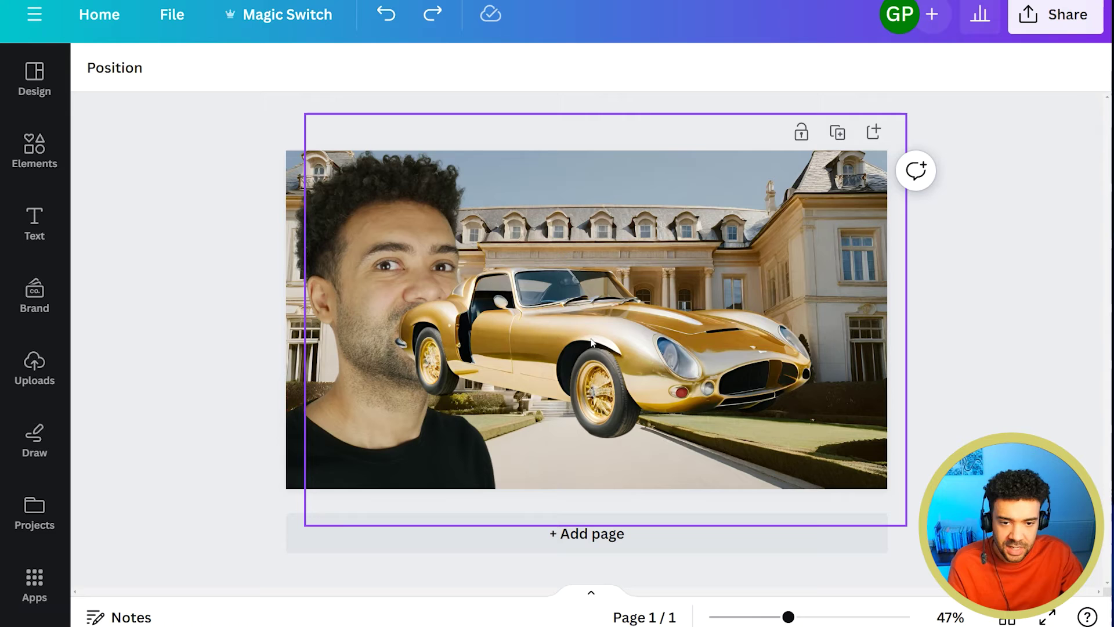
left_click_drag(592, 343, 636, 415)
- In Layers, bring the reference thumbnail forward to compare, then return it beneath the mansion
left_click(459, 69)
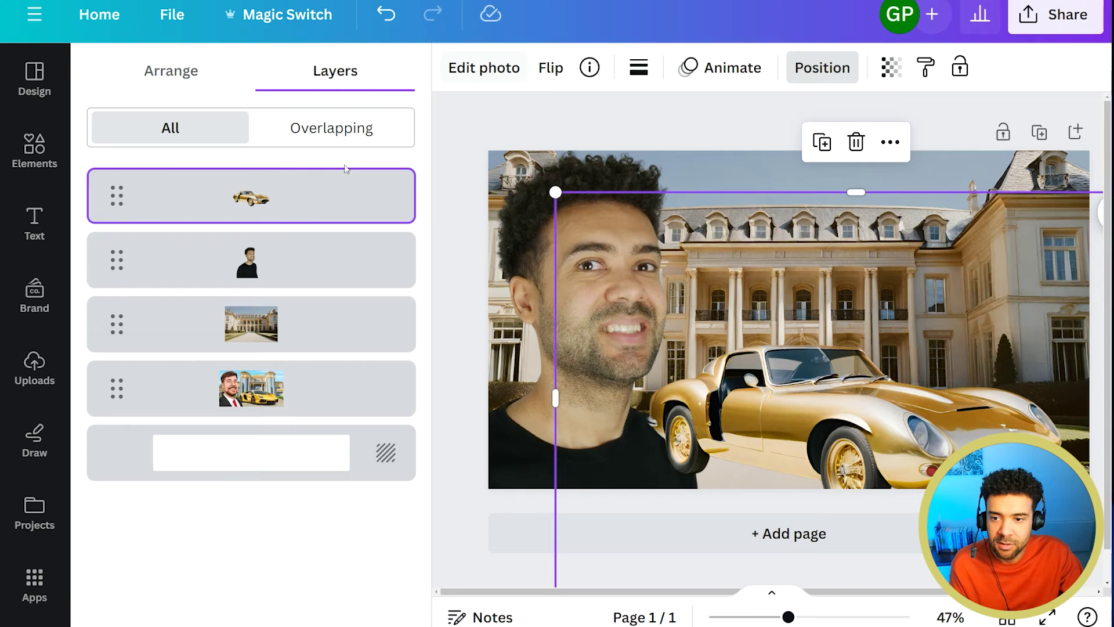
left_click_drag(325, 194, 302, 262)
left_click(303, 512)
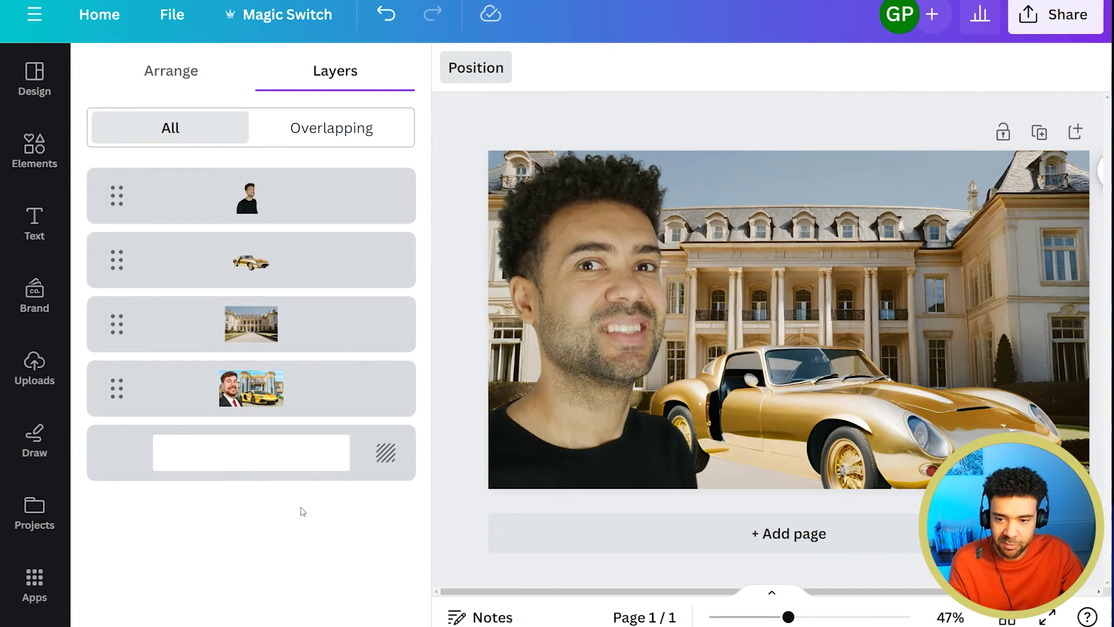
left_click_drag(290, 391, 319, 404)
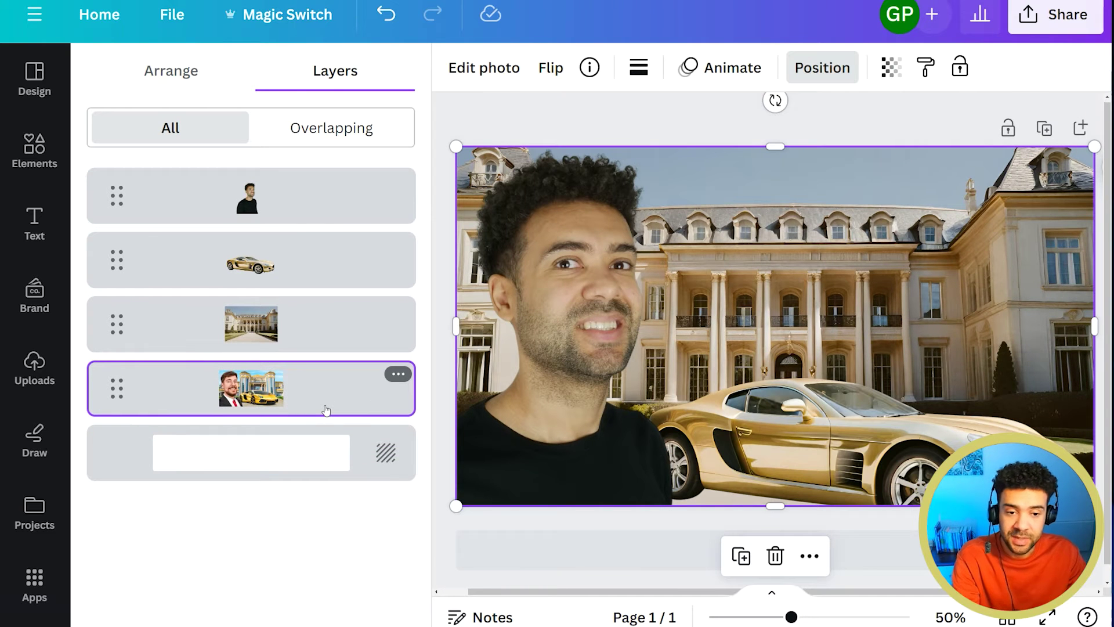
mouse_move(326, 409)
left_mouse_down()
mouse_move(318, 177)
mouse_move(328, 398)
left_mouse_up()
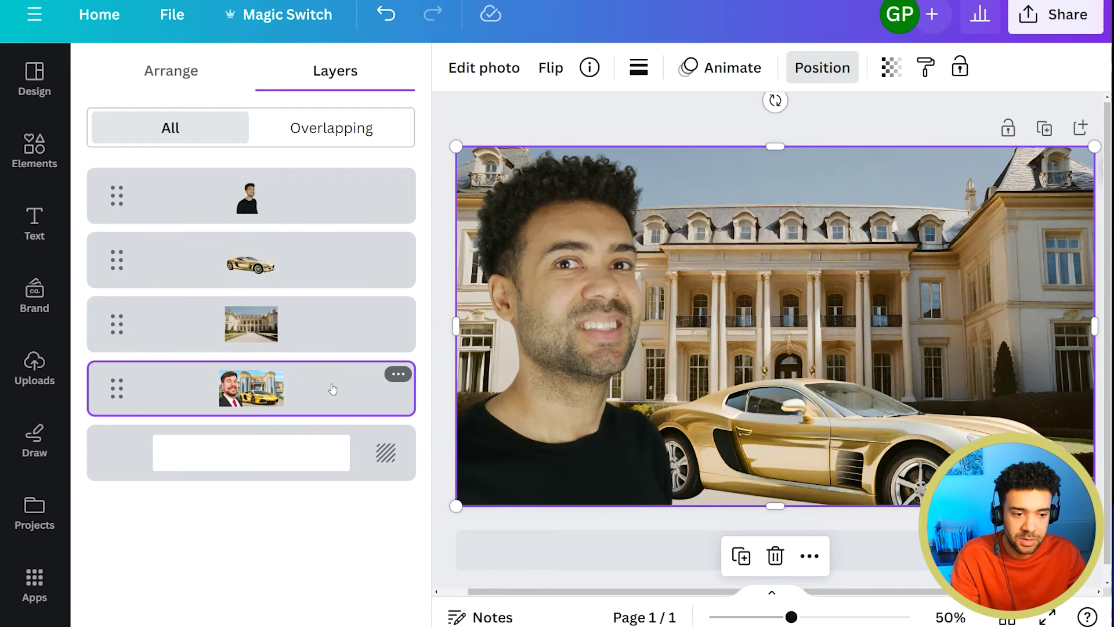
left_click(319, 280)
- Nudge the gold car up-left behind the man, moving the reference thumbnail layer up and down to compare
left_click_drag(304, 265, 338, 206)
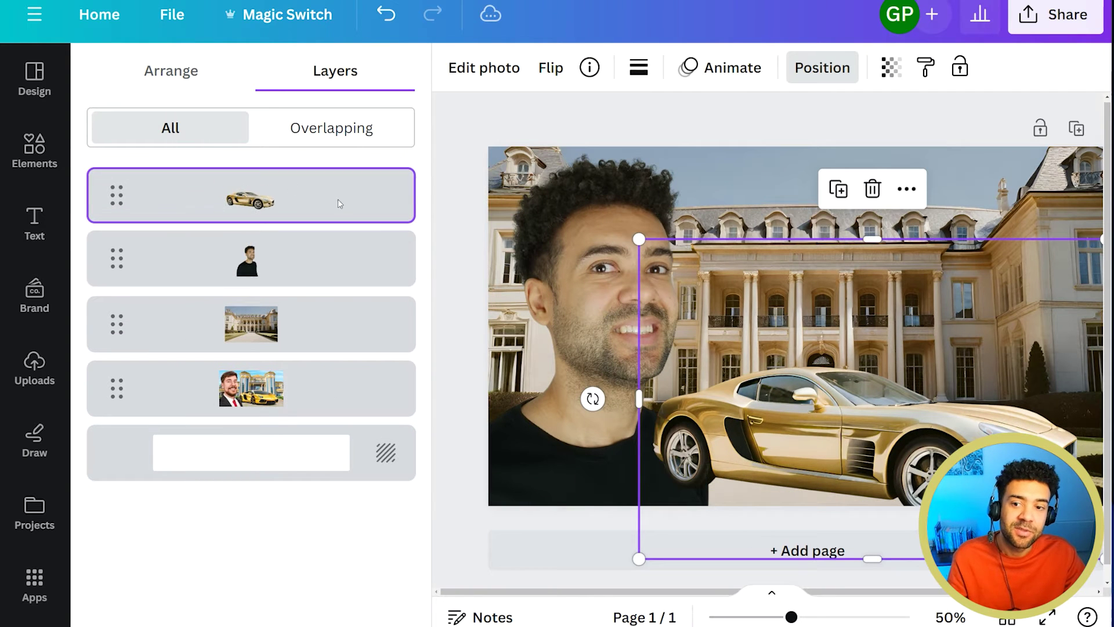
mouse_move(870, 425)
left_mouse_down()
mouse_move(819, 386)
mouse_move(855, 439)
left_mouse_up()
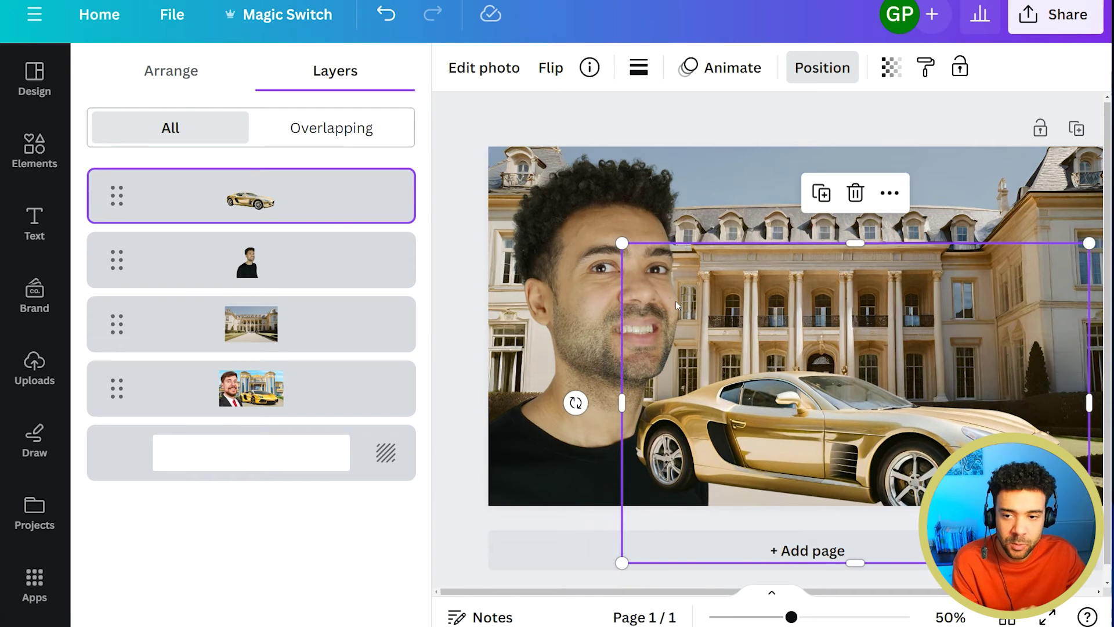
left_click_drag(319, 388, 321, 195)
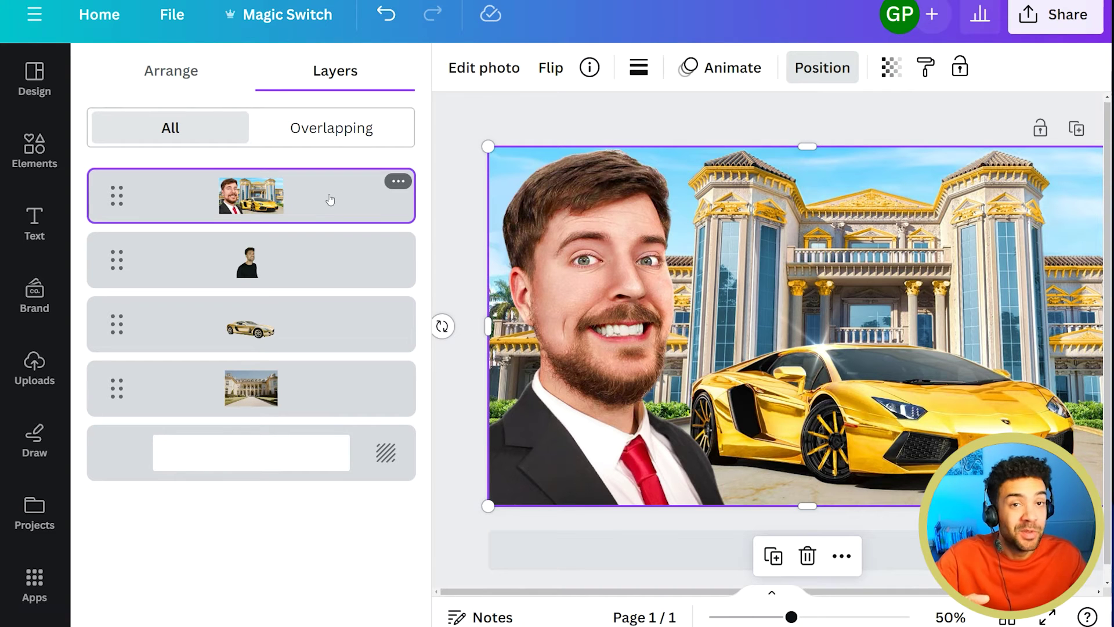
left_click_drag(330, 199, 337, 410)
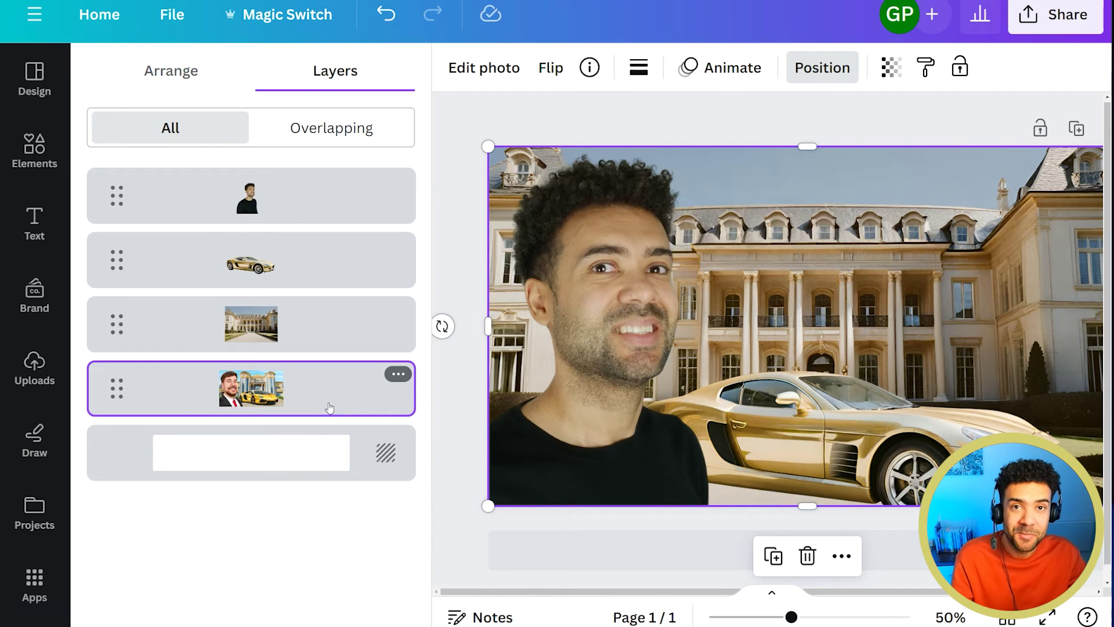
left_click_drag(318, 413, 318, 201)
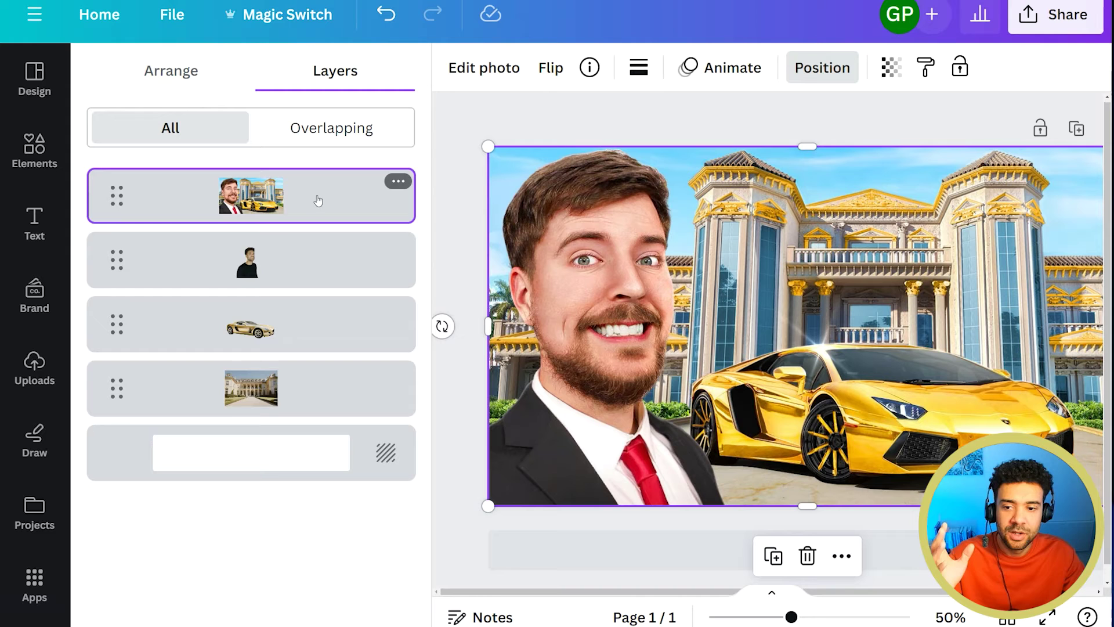
left_click_drag(318, 201, 324, 406)
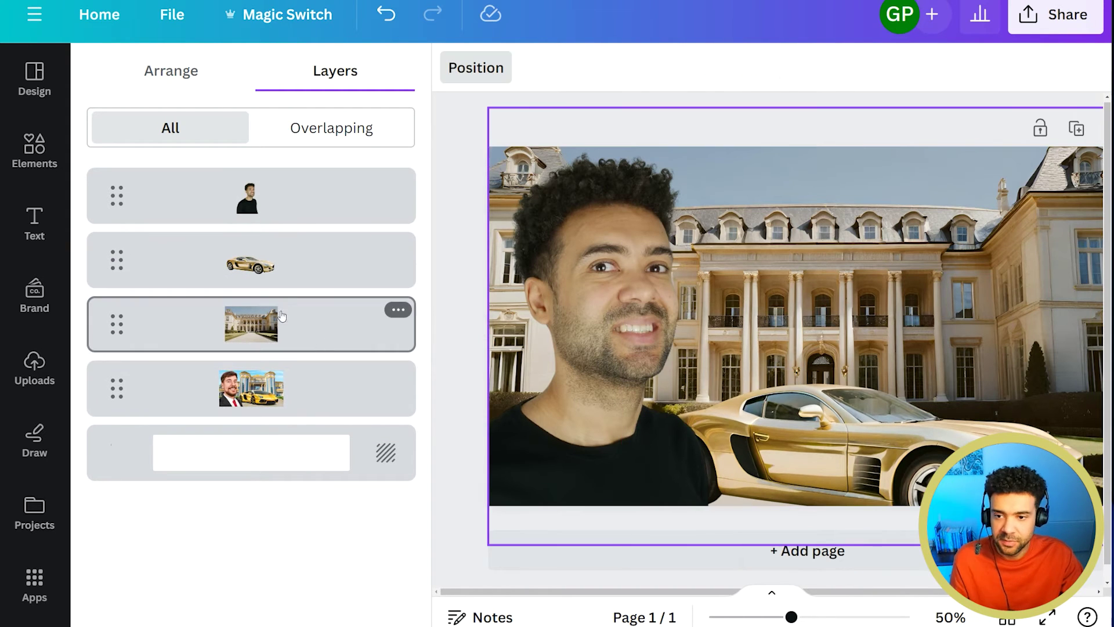
- In the mansion photo's Adjust settings, raise Brightness to about 31 and Contrast to about 22
left_click(282, 317)
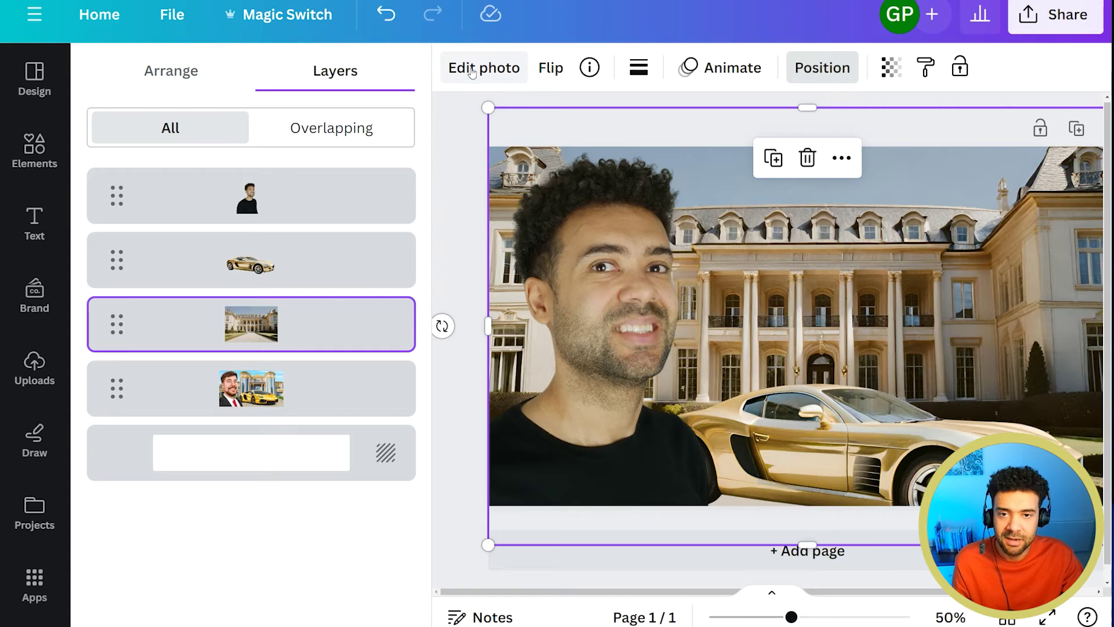
left_click(472, 68)
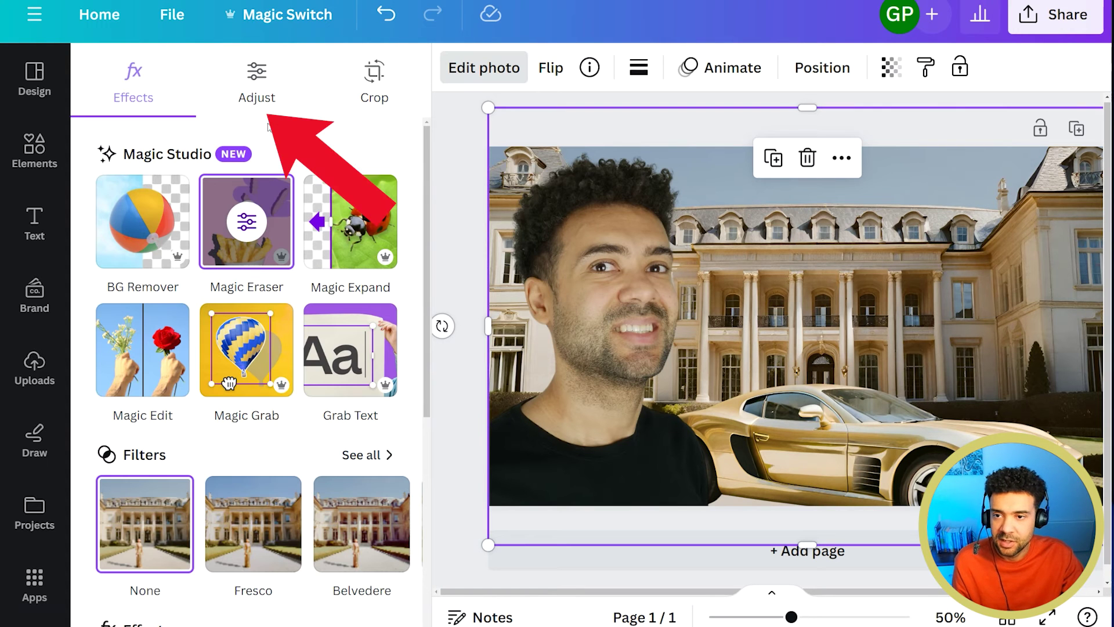
left_click(260, 94)
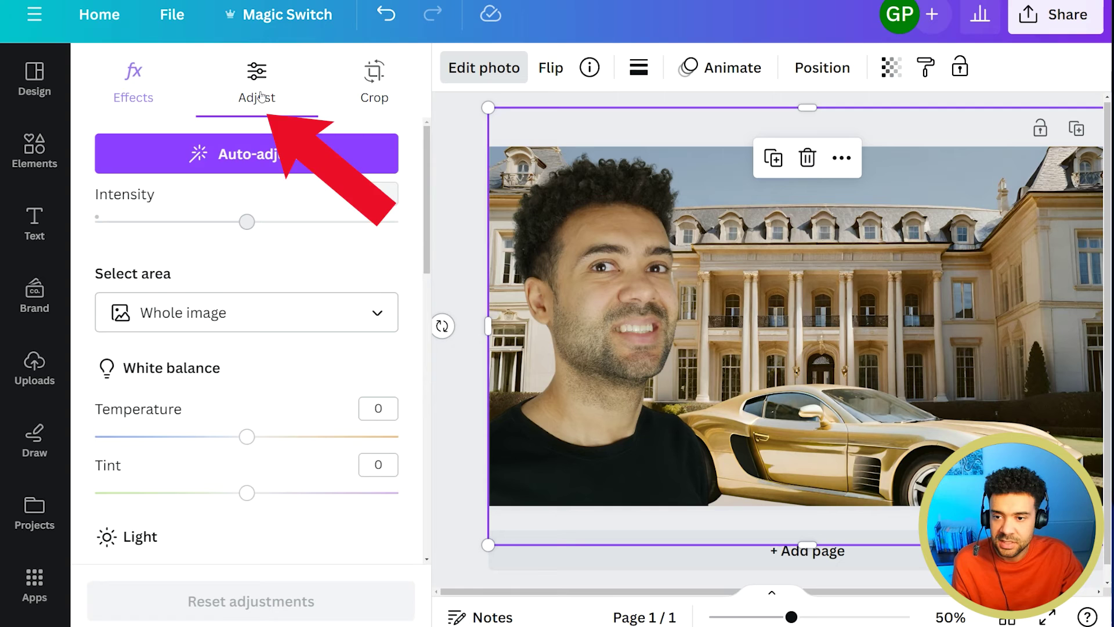
scroll(425, 230, "down", 2)
scroll(425, 230, "down", 3)
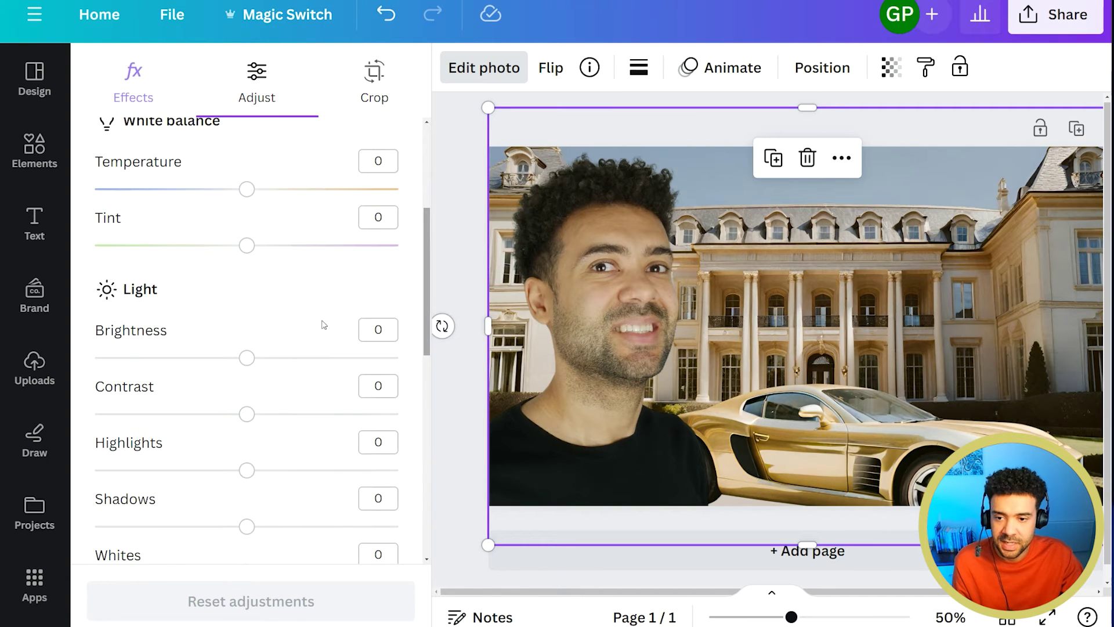
left_click_drag(248, 360, 294, 360)
left_click_drag(247, 414, 281, 417)
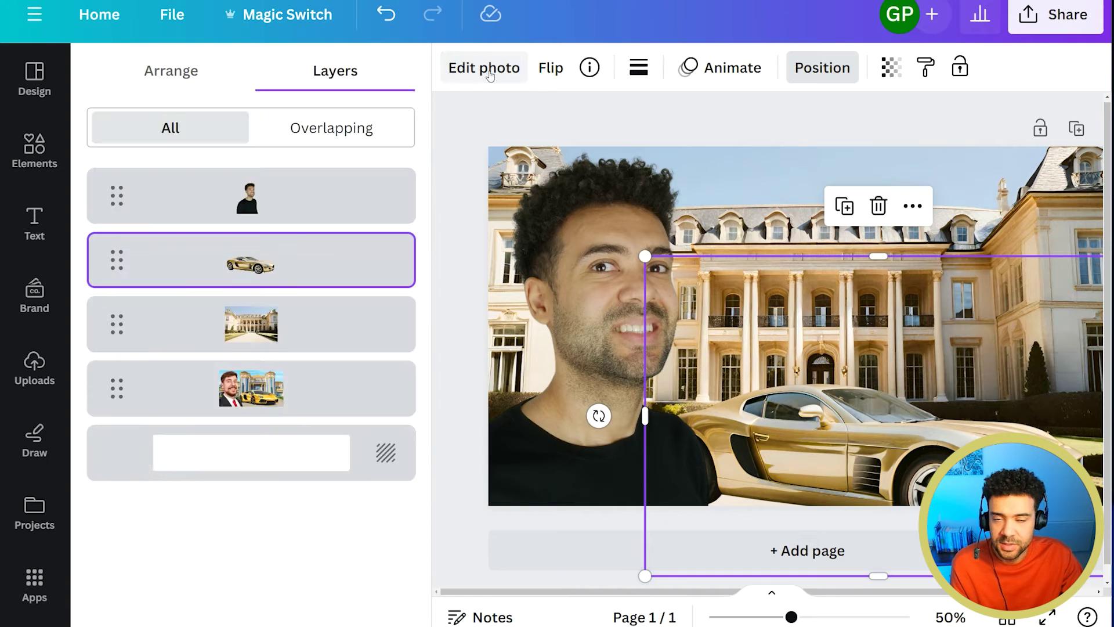
left_click(484, 67)
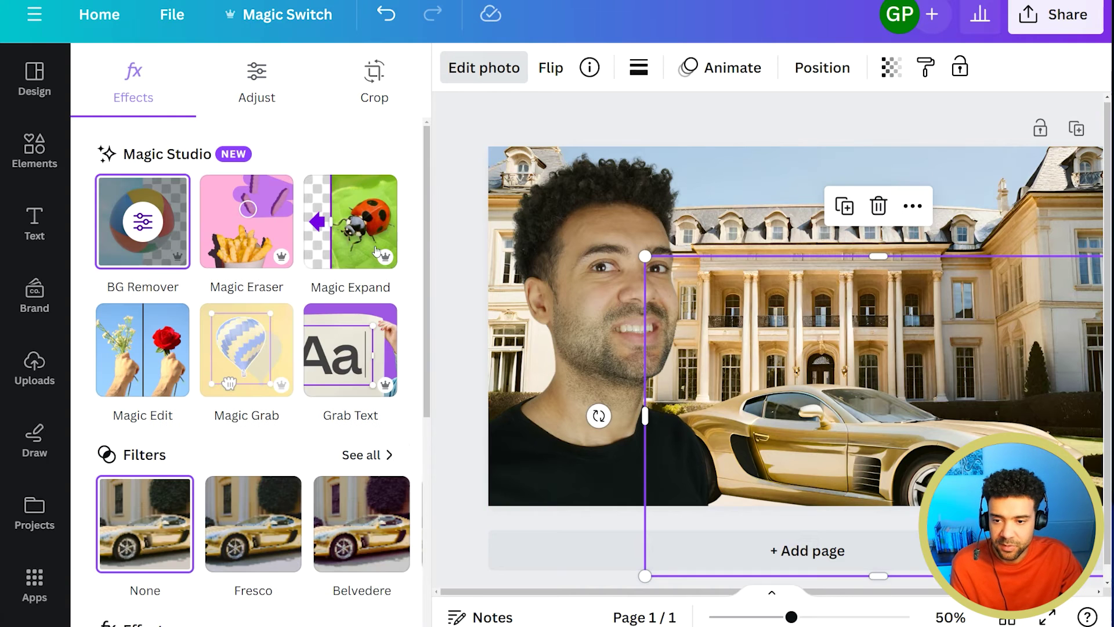
- Give the gold car Temperature 49, Brightness 20, Saturation 33 and a little more contrast
left_click(256, 82)
left_click_drag(247, 371, 321, 372)
scroll(250, 455, "down", 2)
left_click_drag(247, 440, 278, 443)
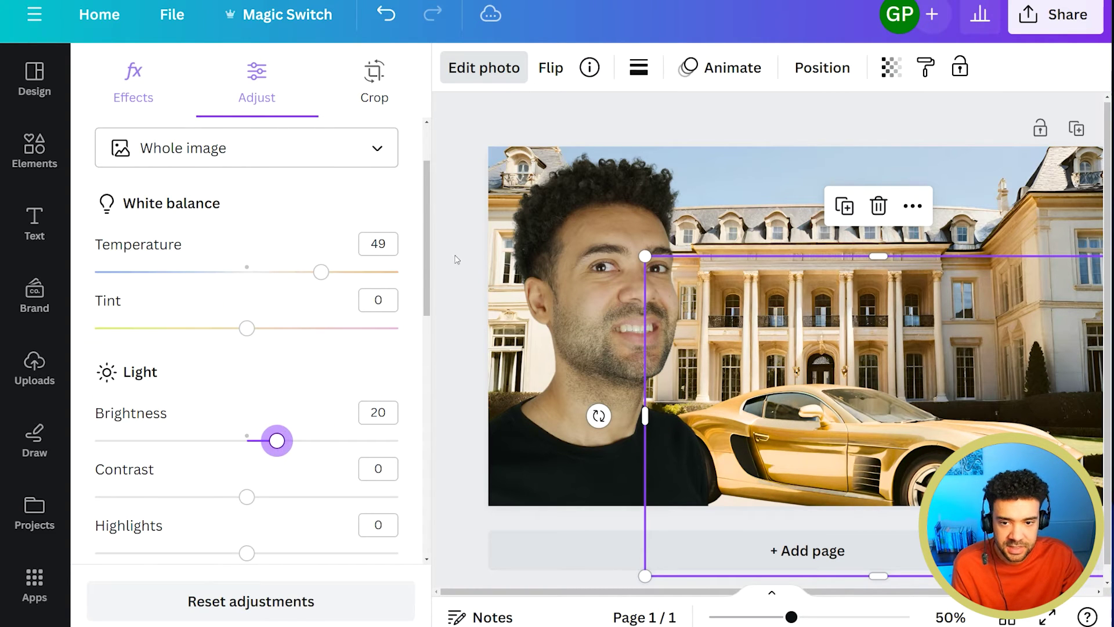
scroll(250, 349, "down", 3)
left_click_drag(247, 331, 266, 331)
scroll(252, 401, "down", 6)
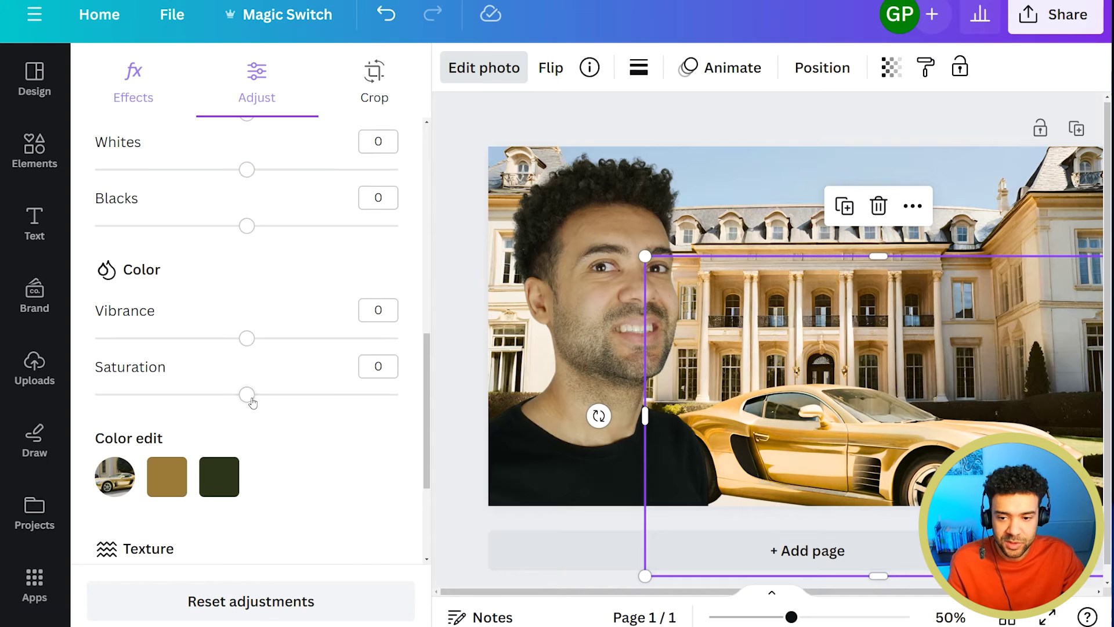
left_click_drag(253, 403, 301, 401)
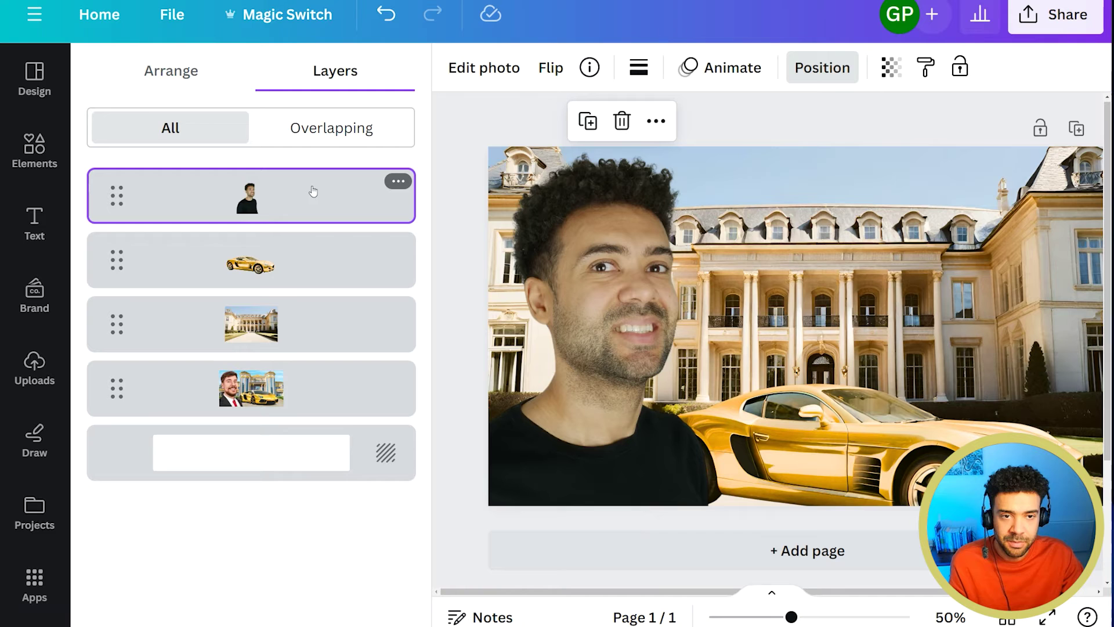
- Brighten the man cut-out and add contrast in its Adjust settings
left_click(484, 74)
left_click(256, 78)
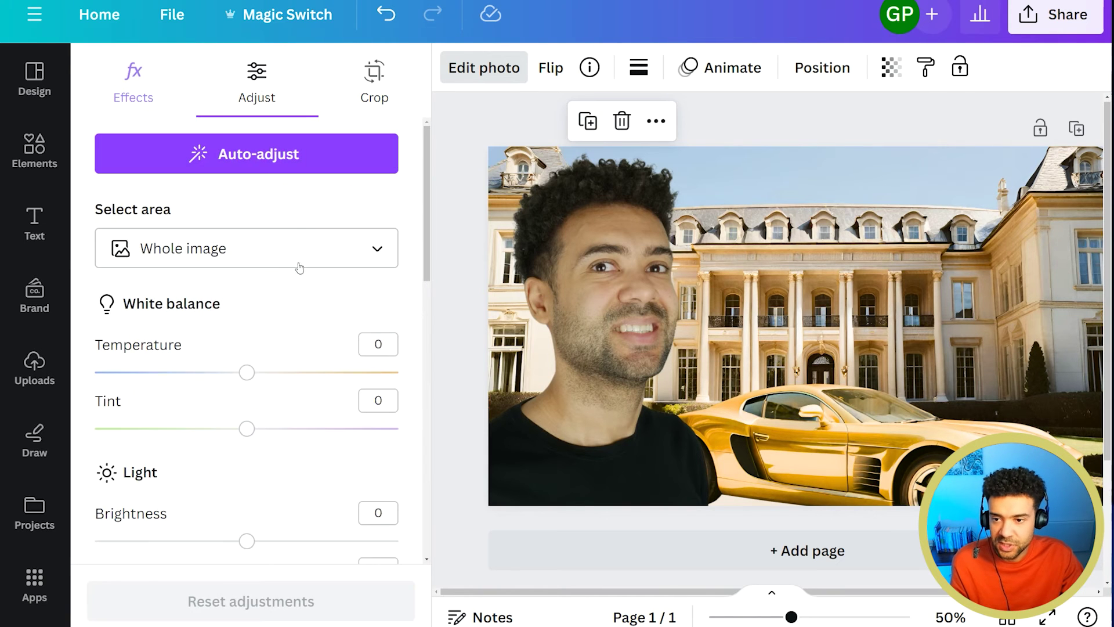
scroll(259, 385, "down", 3)
left_click_drag(247, 358, 303, 358)
left_click_drag(247, 414, 279, 416)
- Add light sharpening and clarity to the man, and warm his Temperature slightly
scroll(348, 406, "down", 5)
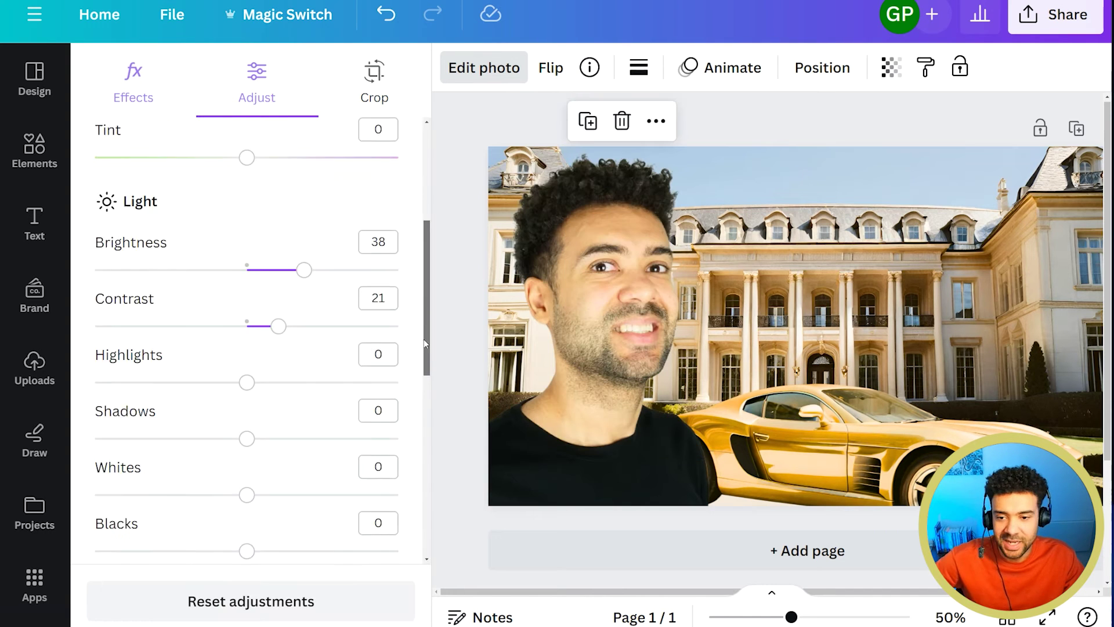
scroll(422, 404, "down", 2)
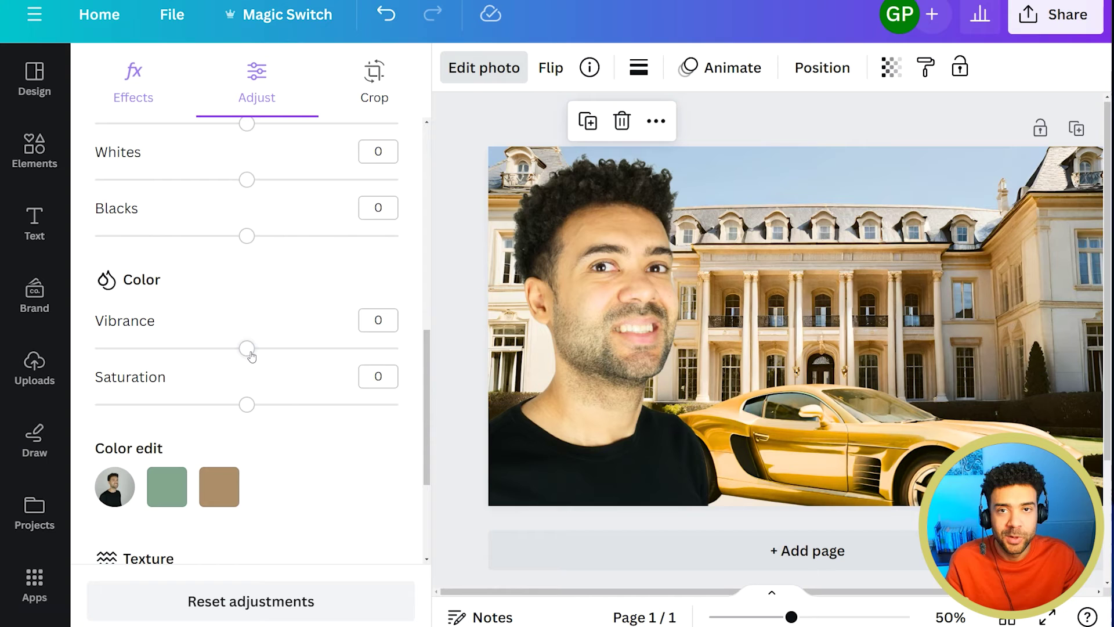
scroll(257, 347, "down", 3)
mouse_move(247, 481)
left_mouse_down()
mouse_move(295, 486)
mouse_move(268, 486)
left_mouse_up()
scroll(264, 486, "down", 1)
left_click(261, 484)
scroll(247, 294, "up", 10)
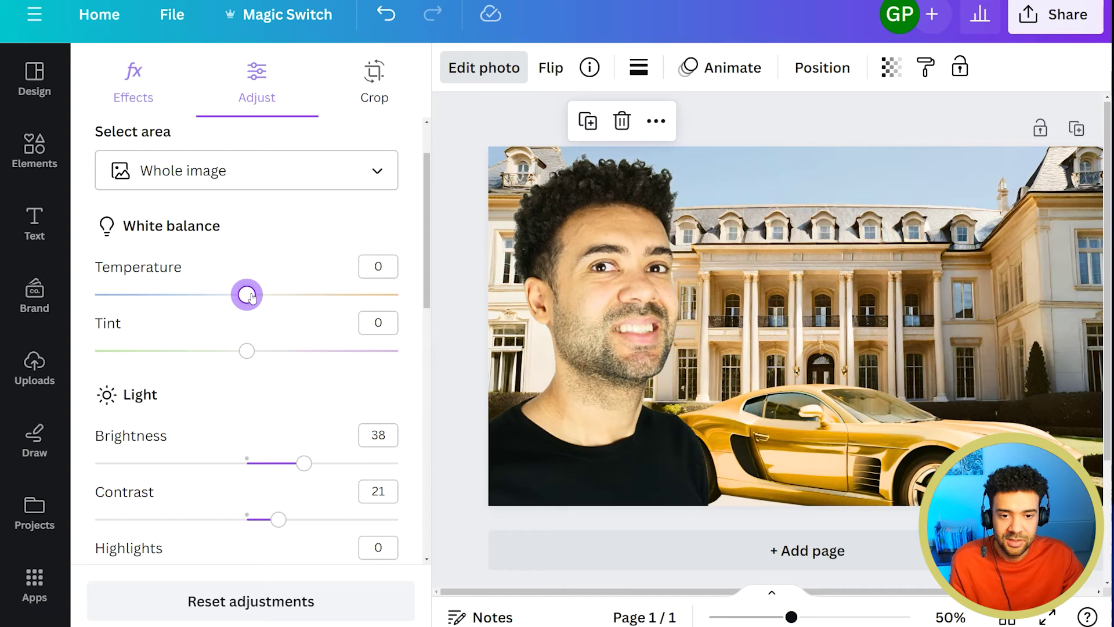
left_click_drag(246, 294, 261, 295)
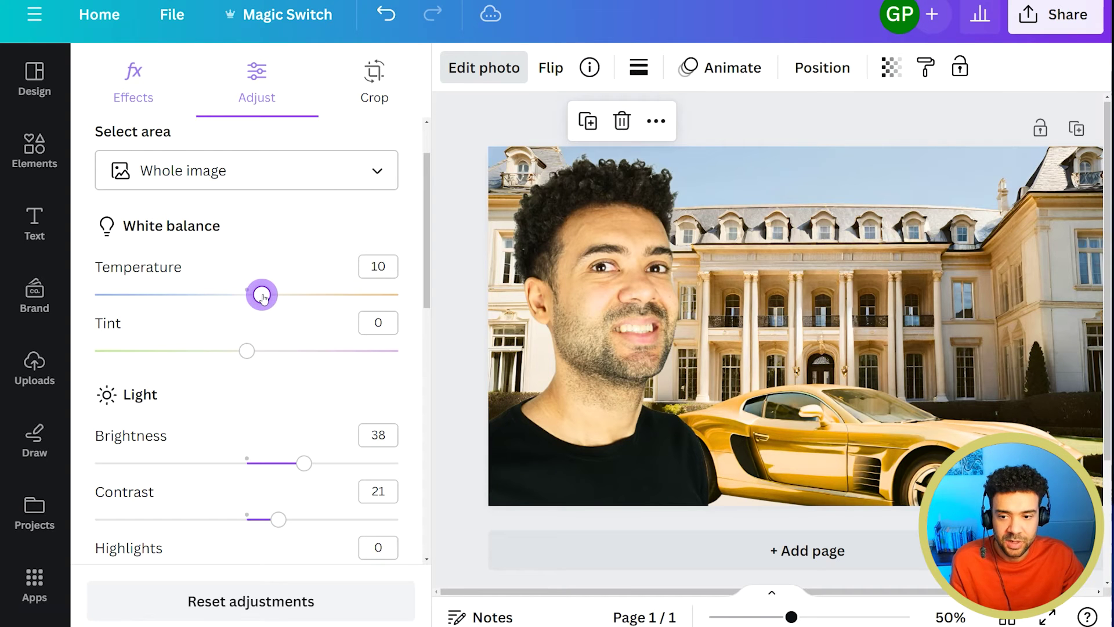
left_click(823, 67)
- Move the reference thumbnail layer in the Layers list to compare it against the design
left_click_drag(311, 388, 341, 401)
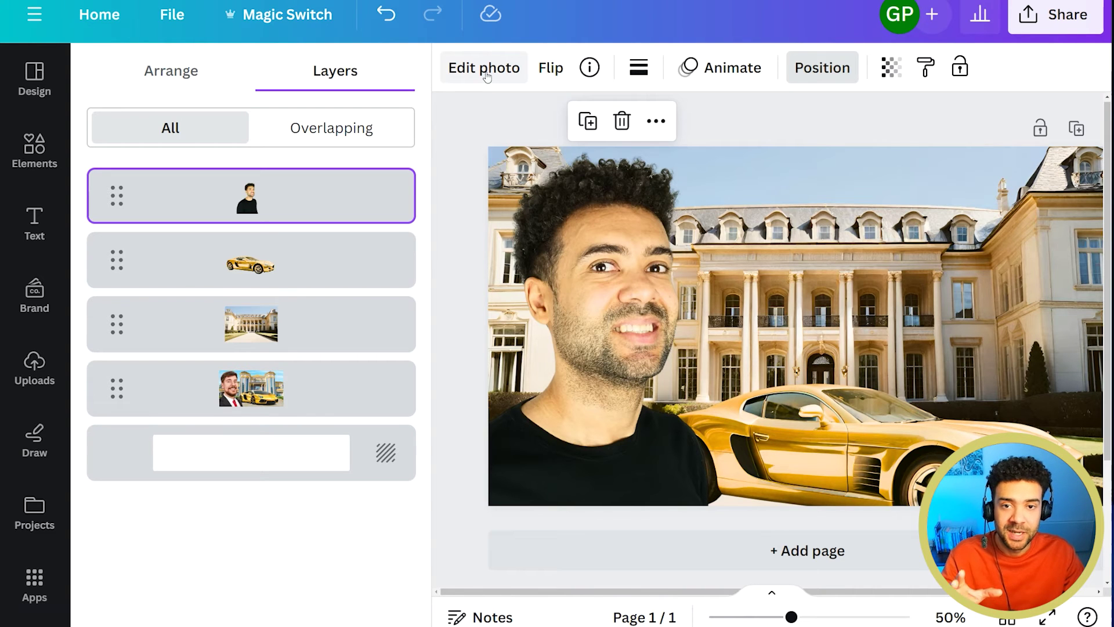
- Start Magic Edit on the creator cut-out and brush over his shirt collar and front
left_click(484, 68)
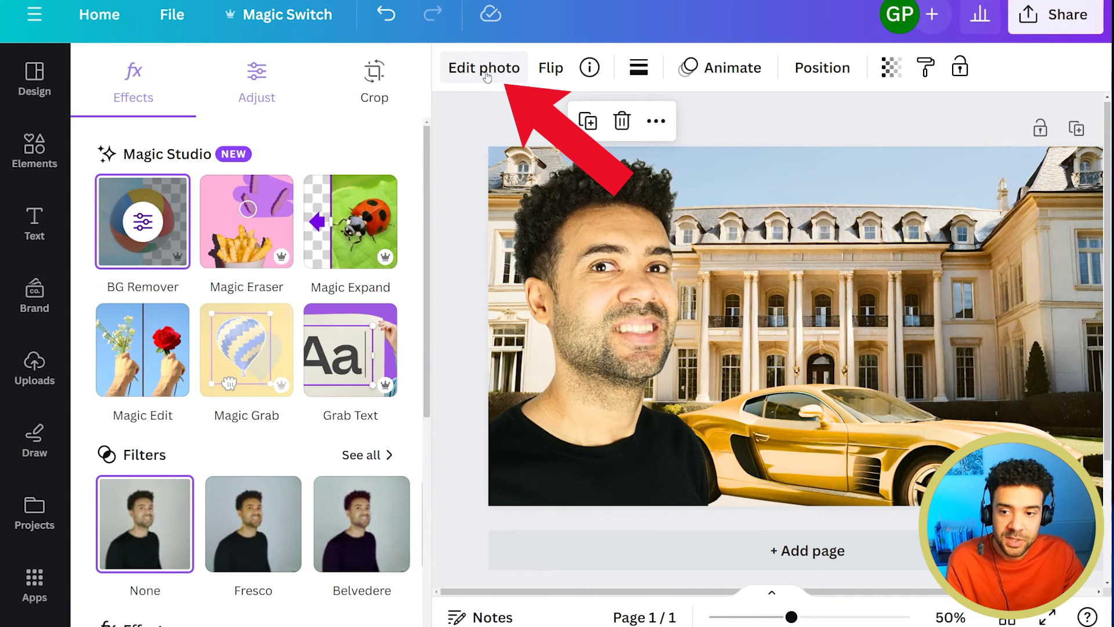
left_click(145, 355)
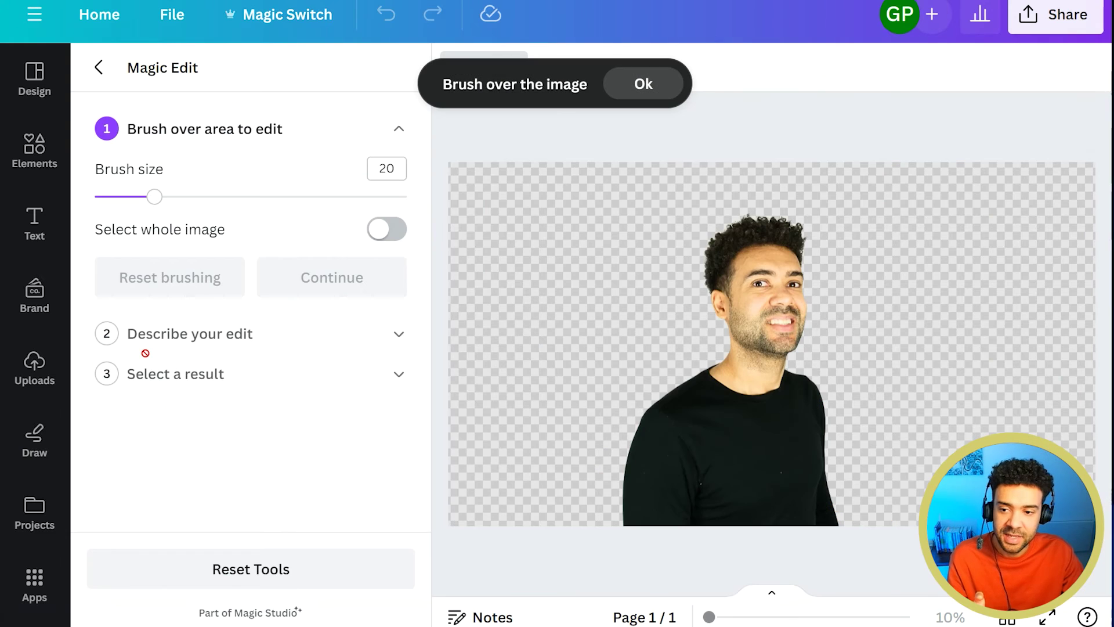
mouse_move(728, 397)
left_mouse_down()
mouse_move(787, 397)
mouse_move(789, 381)
mouse_move(787, 530)
mouse_move(764, 508)
mouse_move(727, 409)
mouse_move(743, 501)
mouse_move(755, 519)
mouse_move(763, 499)
mouse_move(774, 509)
mouse_move(764, 436)
mouse_move(778, 416)
mouse_move(758, 411)
mouse_move(761, 458)
mouse_move(771, 436)
mouse_move(745, 402)
left_mouse_up()
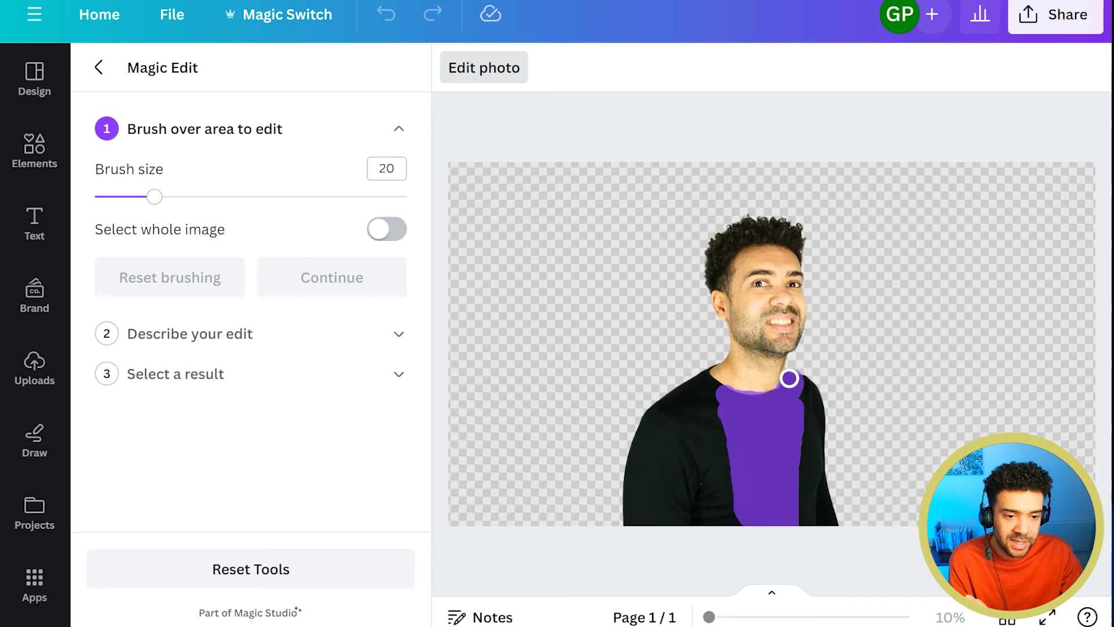
left_click_drag(785, 433, 786, 523)
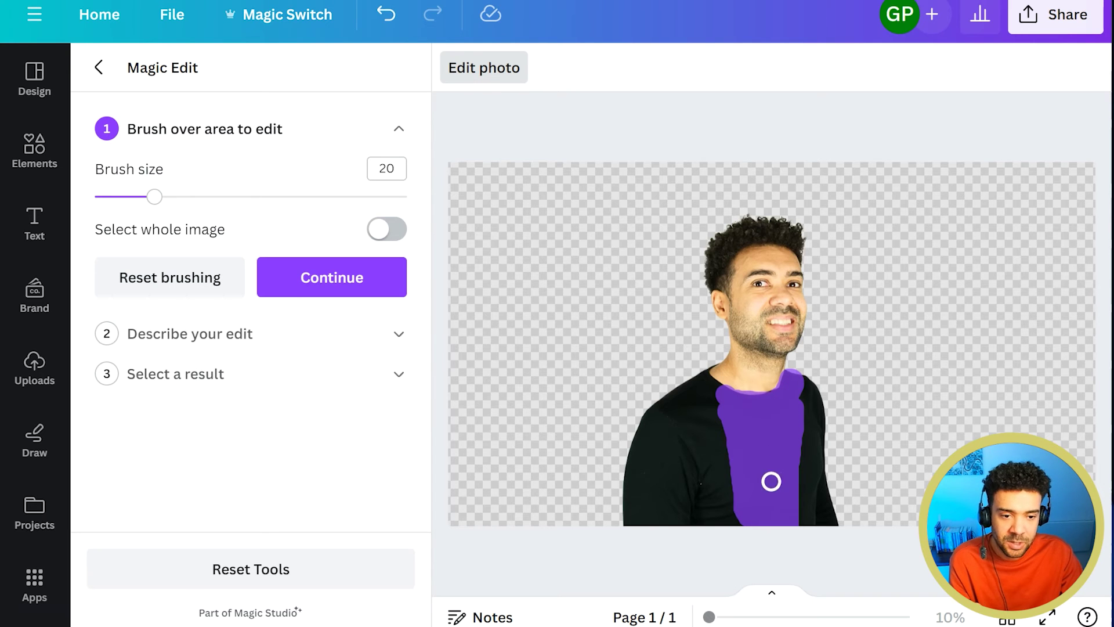
- Paste the new-clothing prompt, generate Magic Edit results, and preview the first, third and fourth
left_click(313, 283)
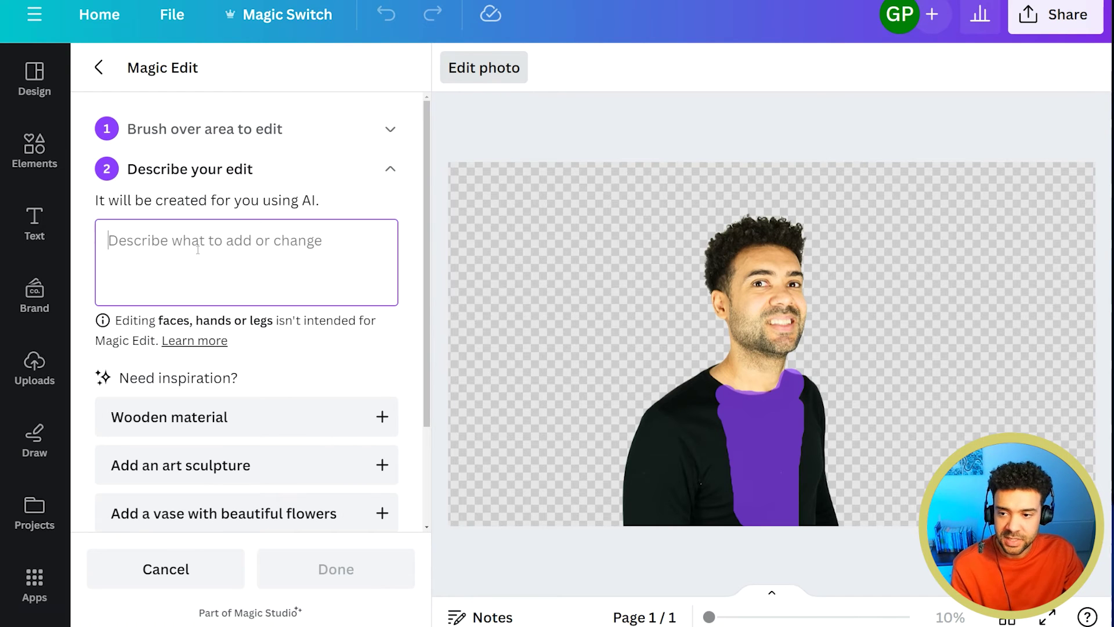
type("add a white shirt and tie under an open suit jacket")
left_click_drag(108, 240, 377, 254)
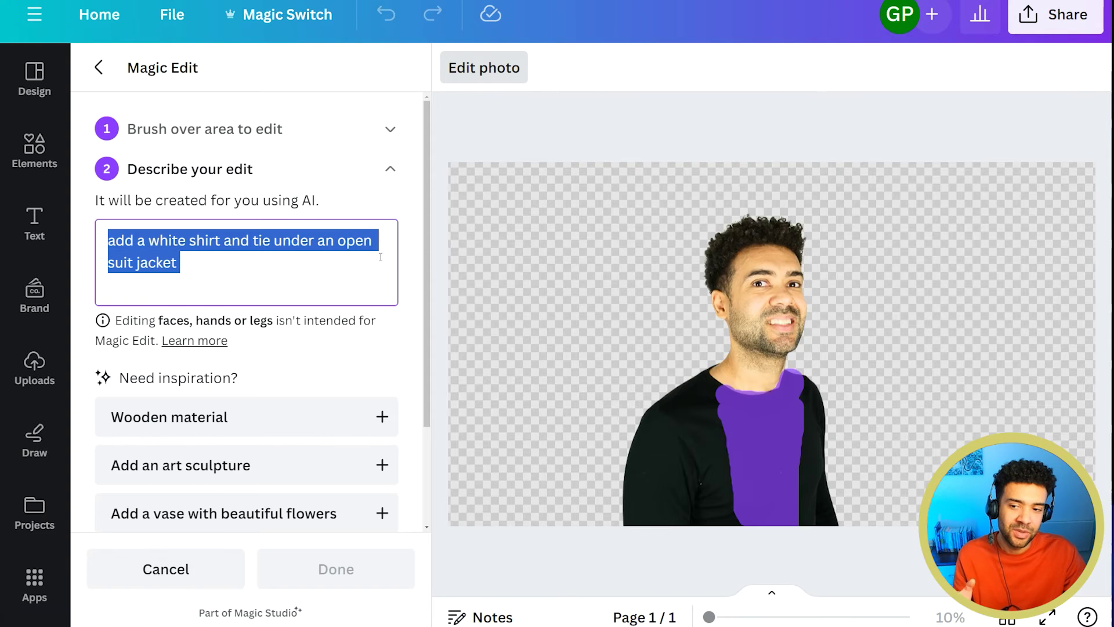
scroll(366, 362, "down", 3)
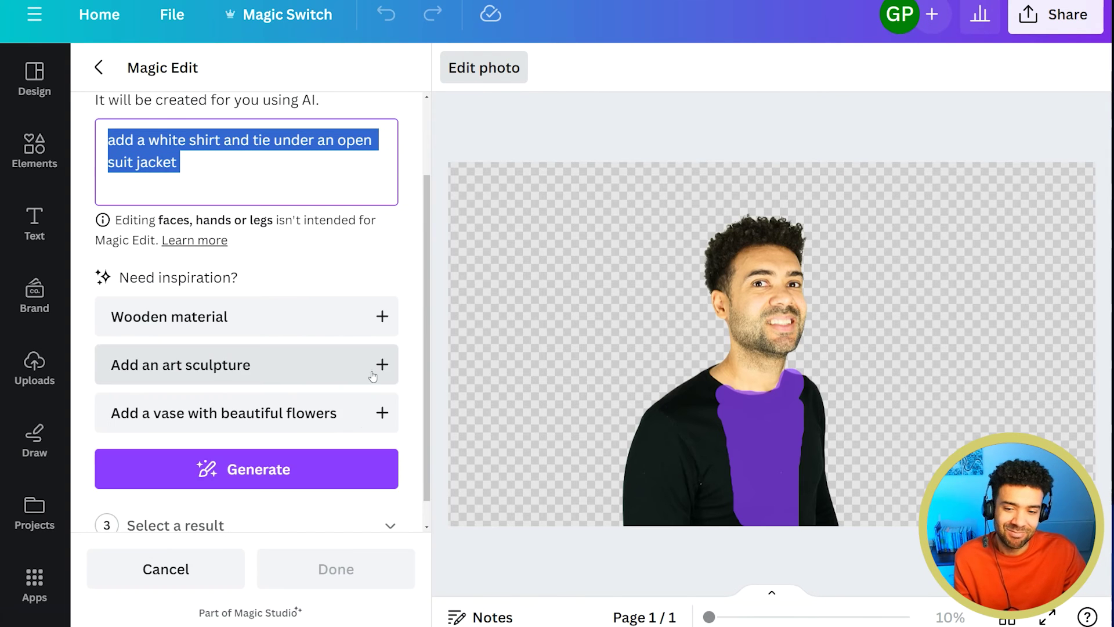
left_click(294, 470)
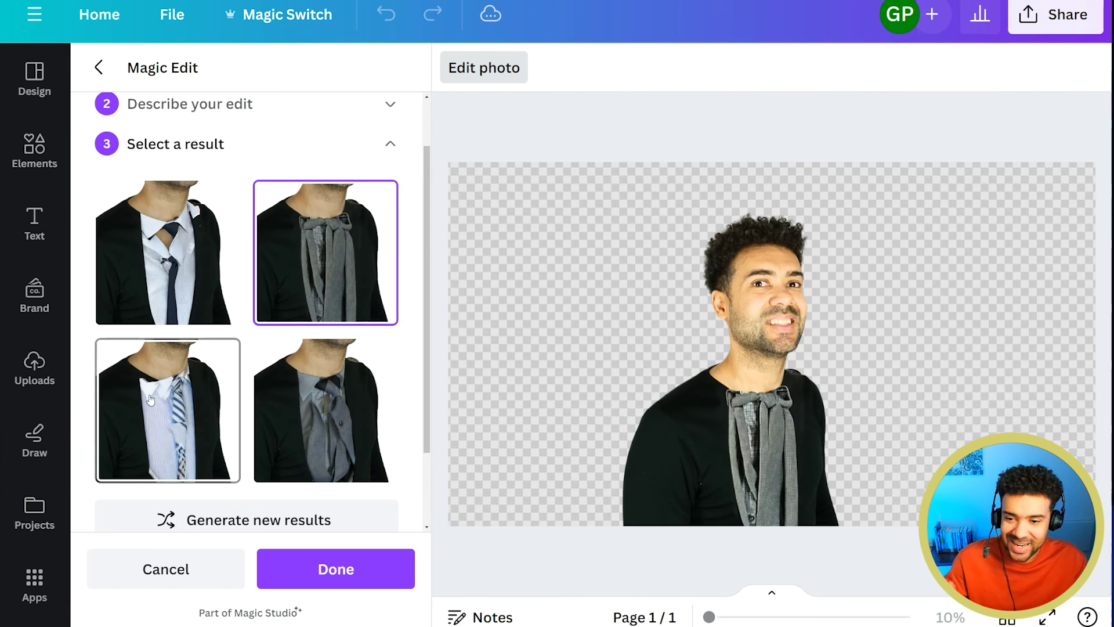
left_click(150, 400)
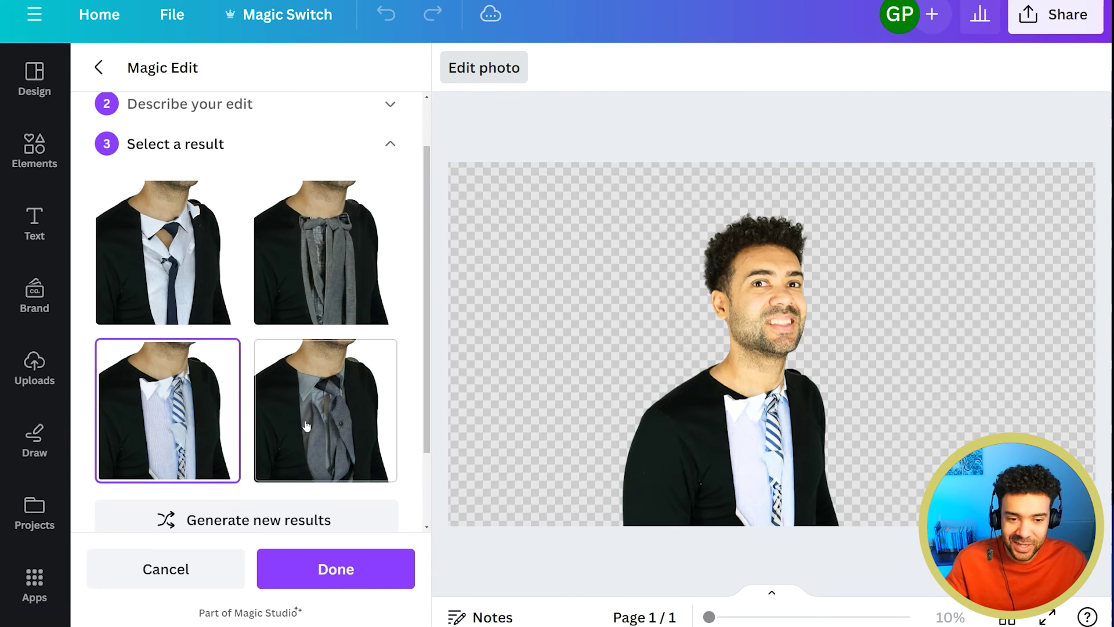
left_click(331, 418)
left_click(175, 273)
- Generate a fresh set of results and preview the second, fourth and third of them
scroll(254, 422, "down", 2)
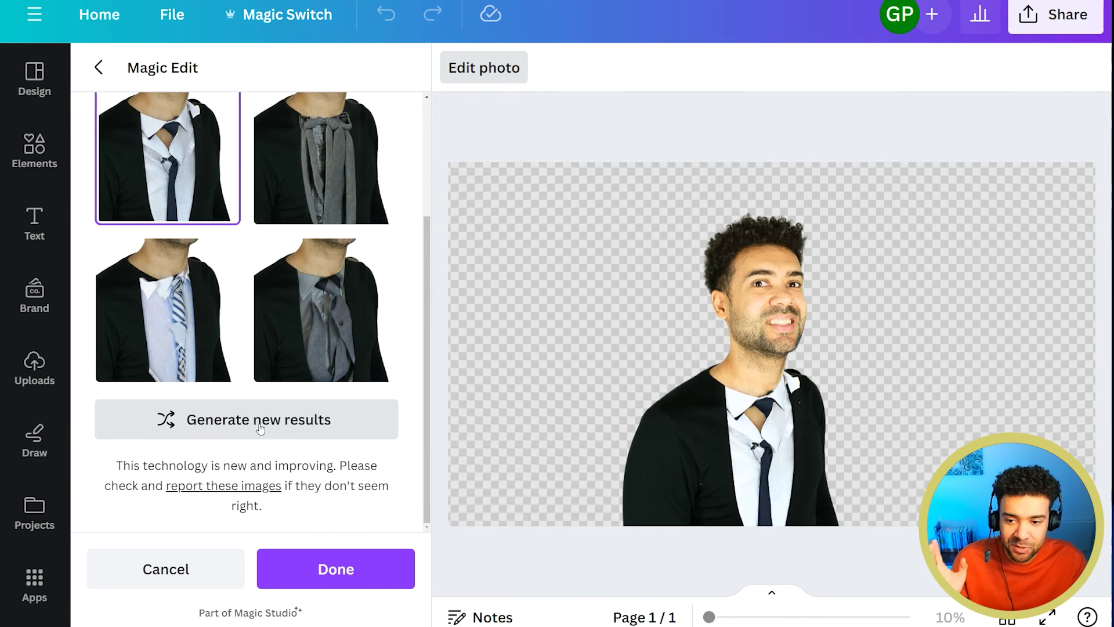
left_click(260, 428)
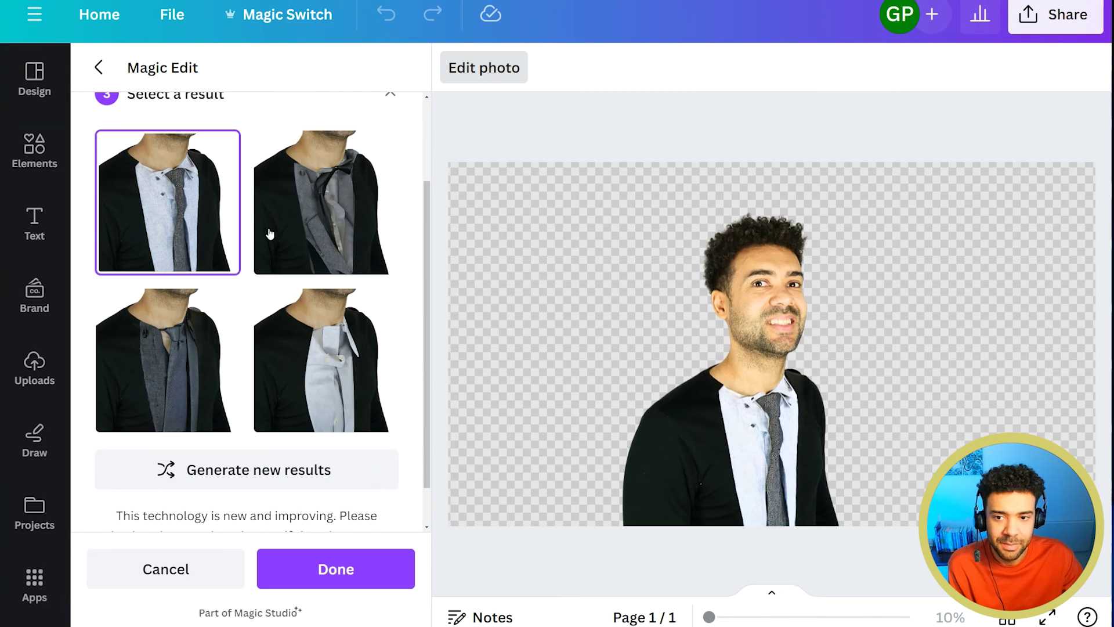
left_click(300, 226)
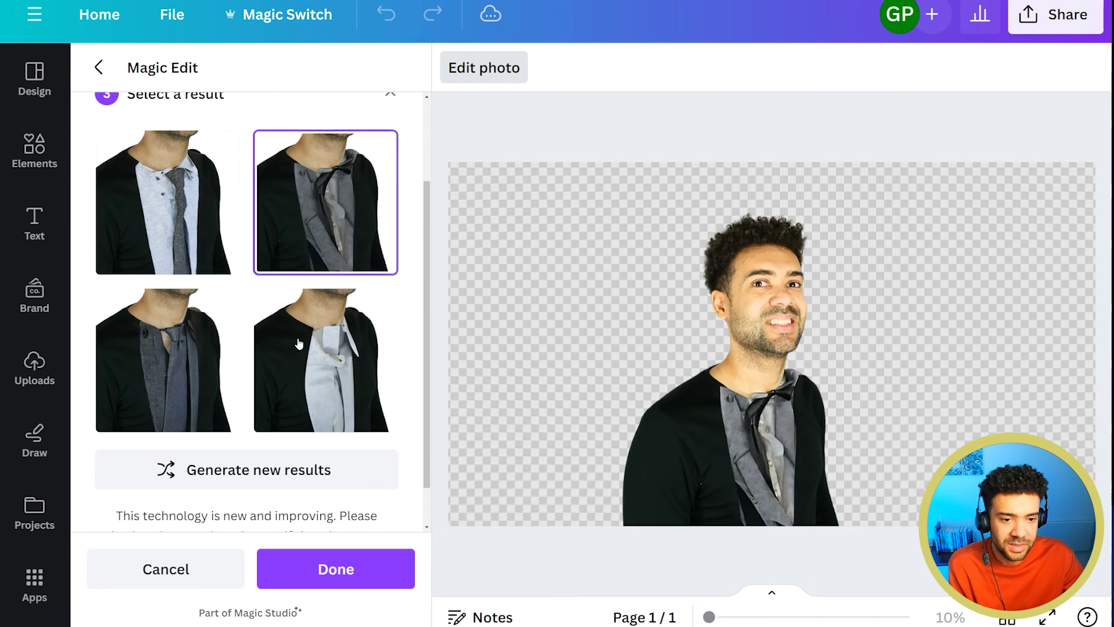
left_click(299, 344)
left_click(153, 350)
scroll(322, 173, "up", 2)
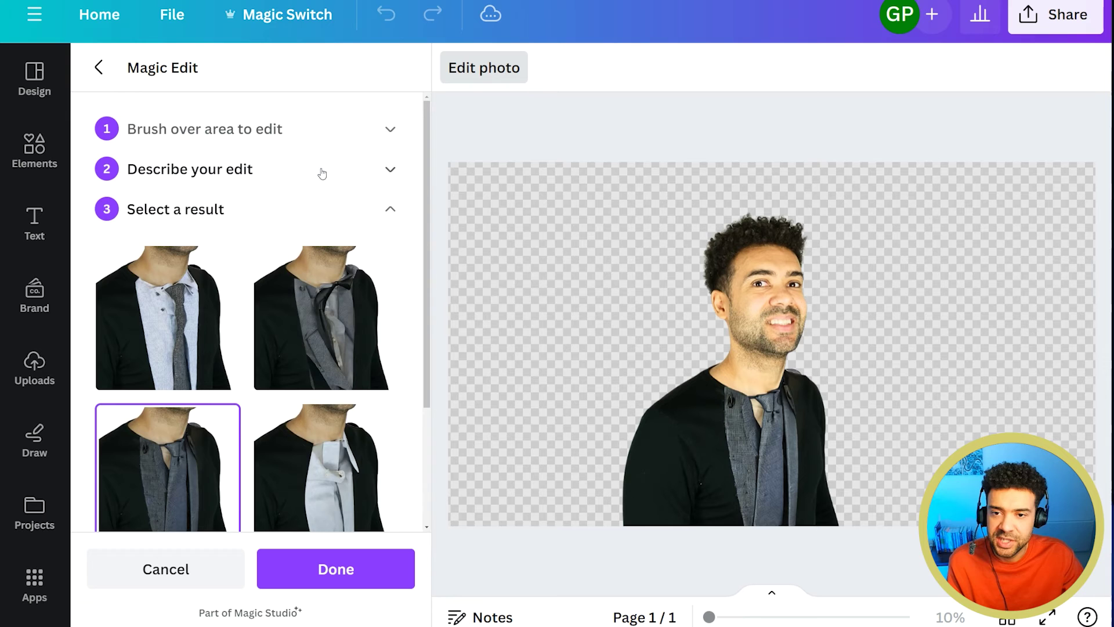
left_click(320, 167)
- Reword the prompt to 'add a white shirt and tie underneath the top' and generate results
left_click(334, 241)
key("ctrl+z")
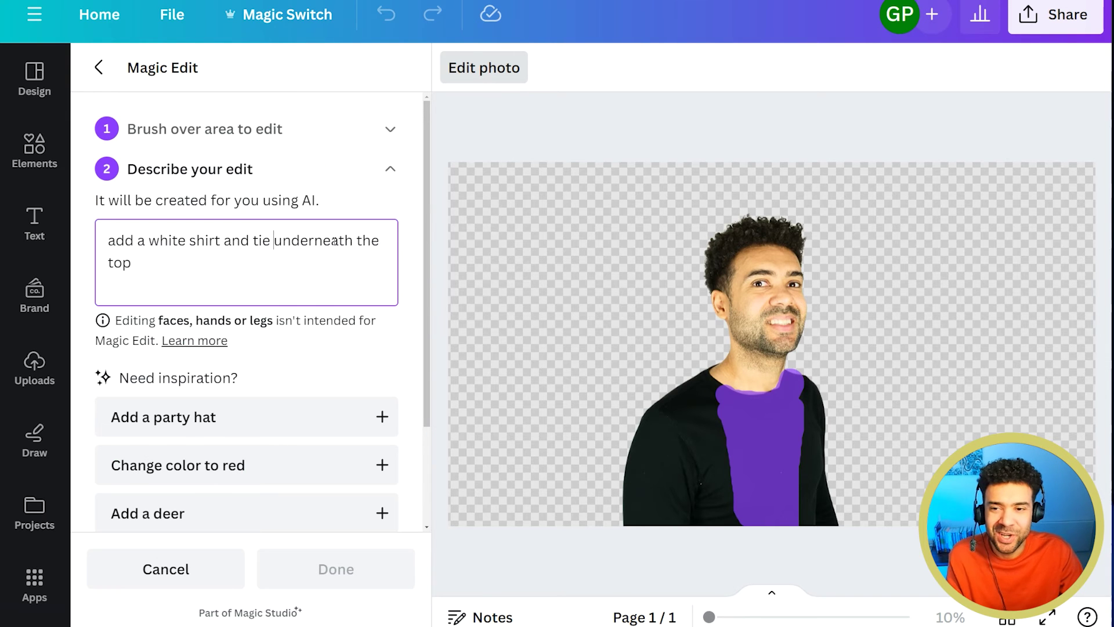
scroll(373, 245, "down", 3)
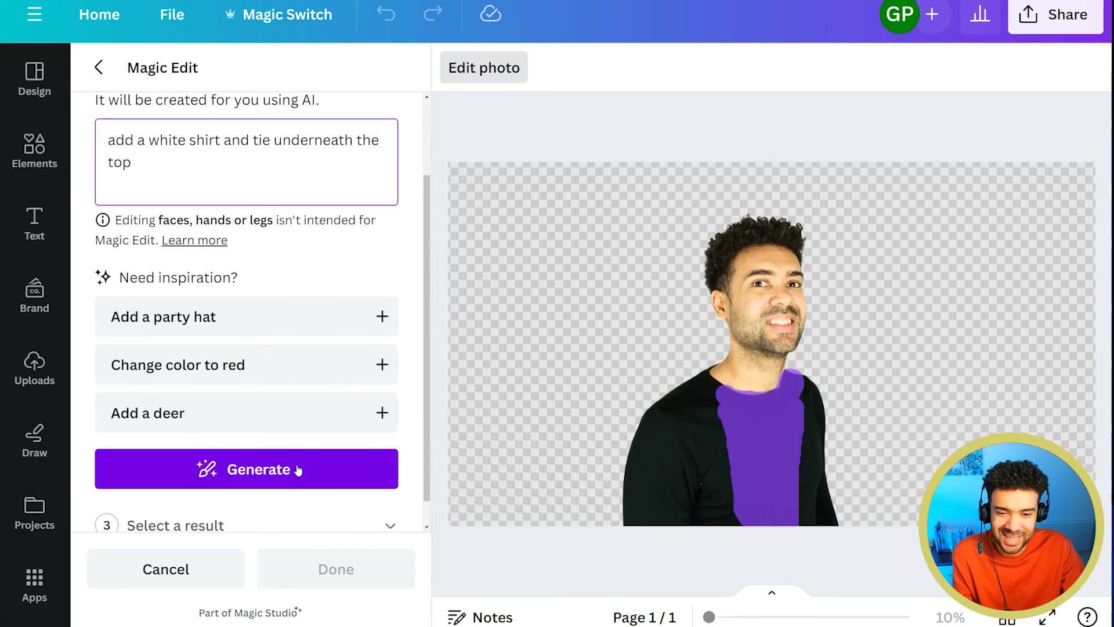
left_click(297, 468)
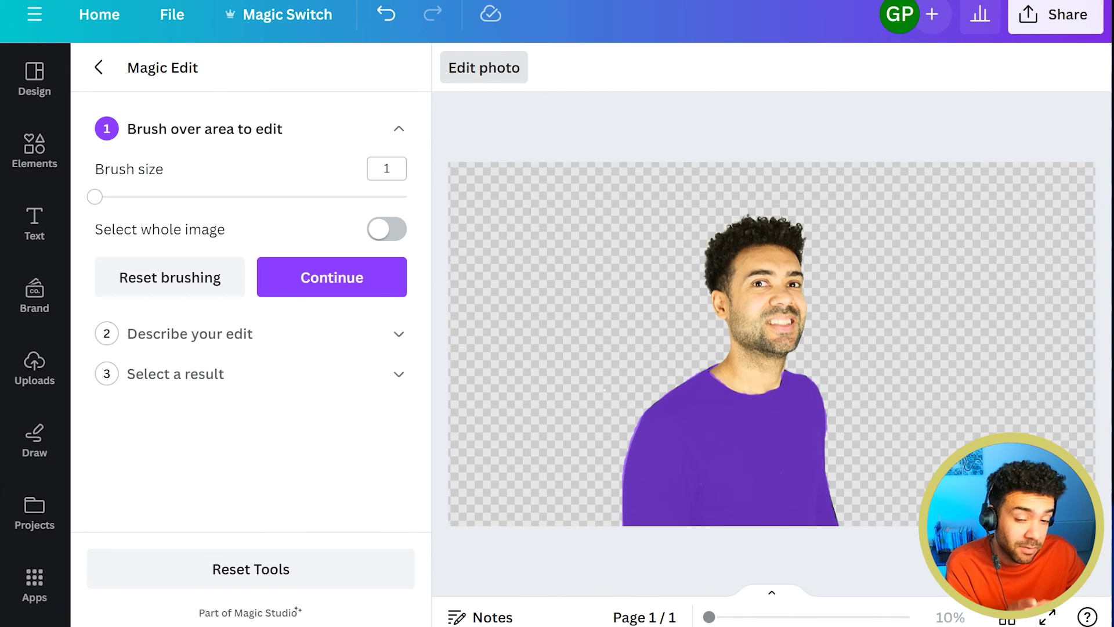
- Replace the prompt with 'replace with a suit jacket that with a shirt and tie underneath'
left_click(346, 286)
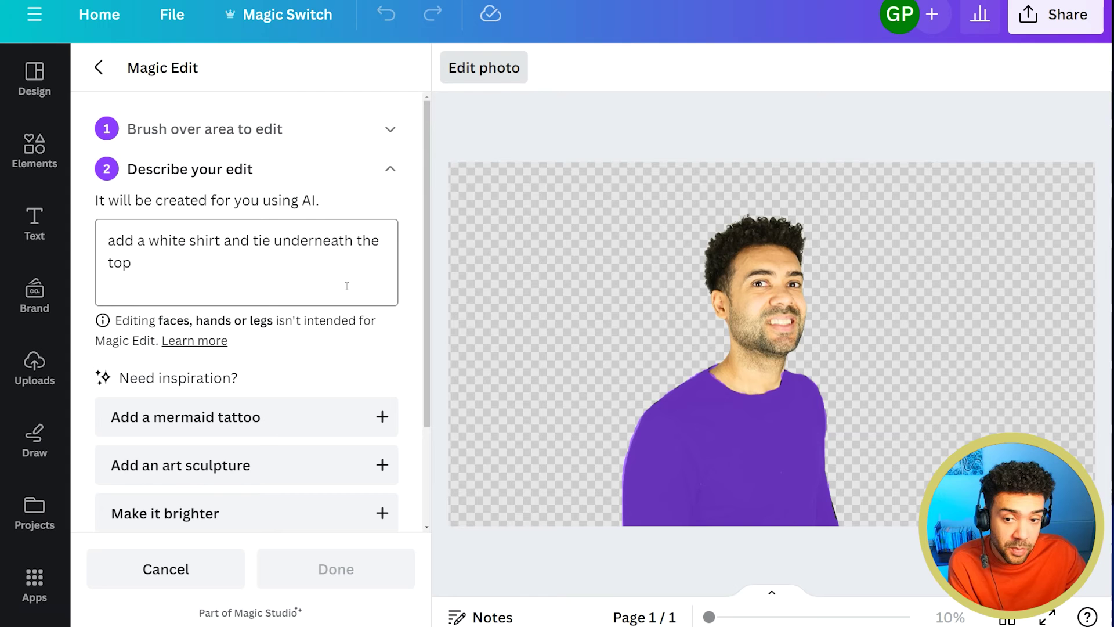
left_click_drag(209, 268, 88, 232)
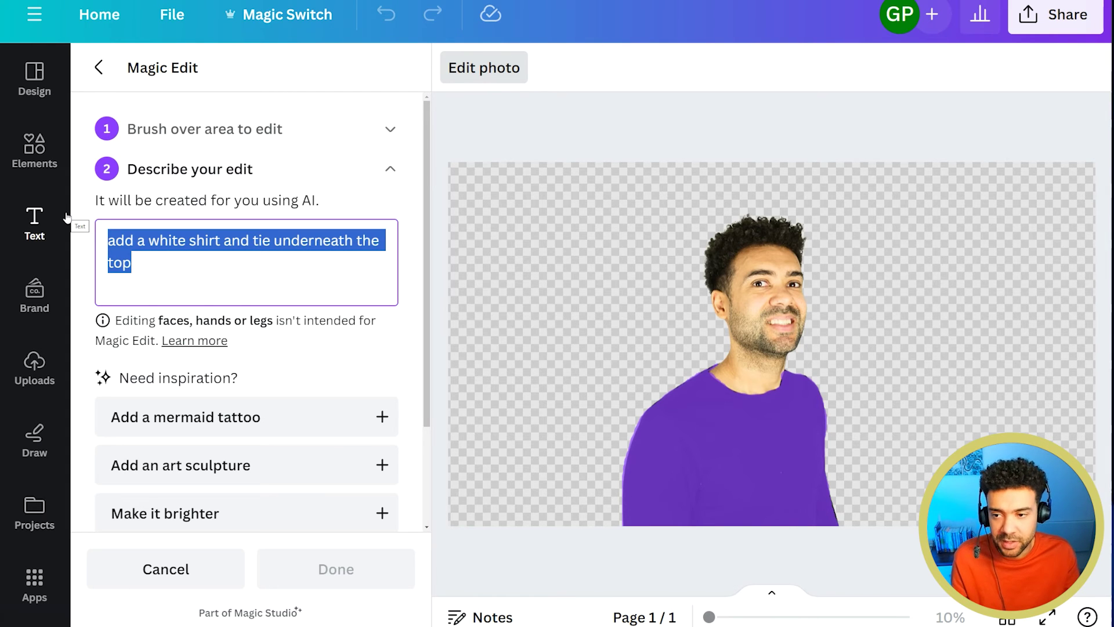
type("replace with a suit jacket that with a shirt and tie underneath")
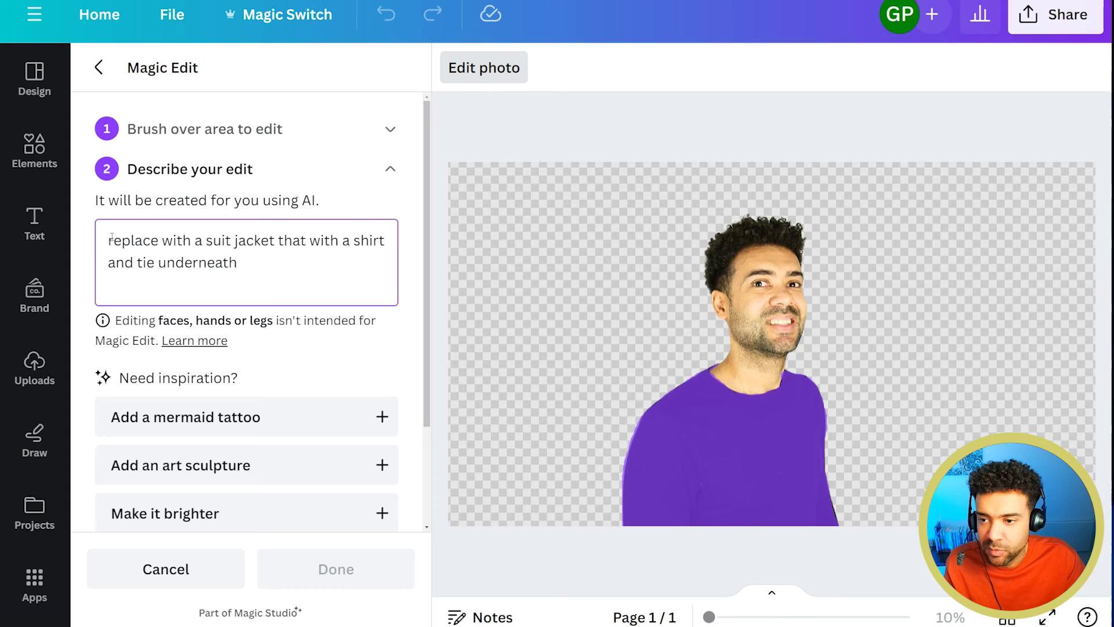
left_click_drag(112, 239, 386, 272)
scroll(381, 397, "down", 2)
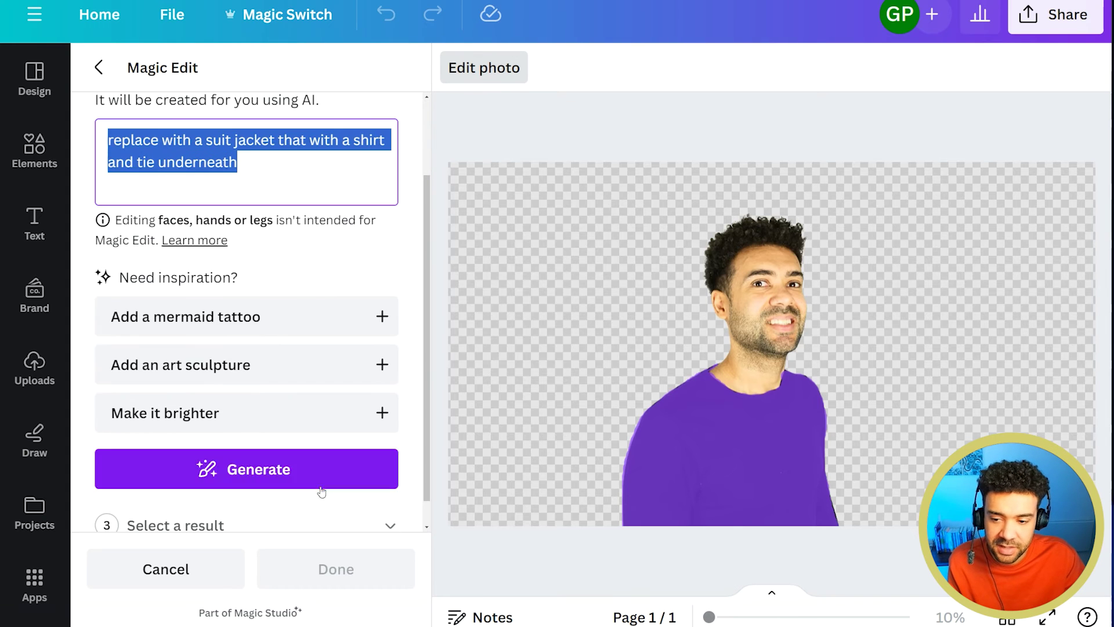
- Generate results for the suit-jacket prompt and accept the striped jacket with dark tie
left_click(279, 471)
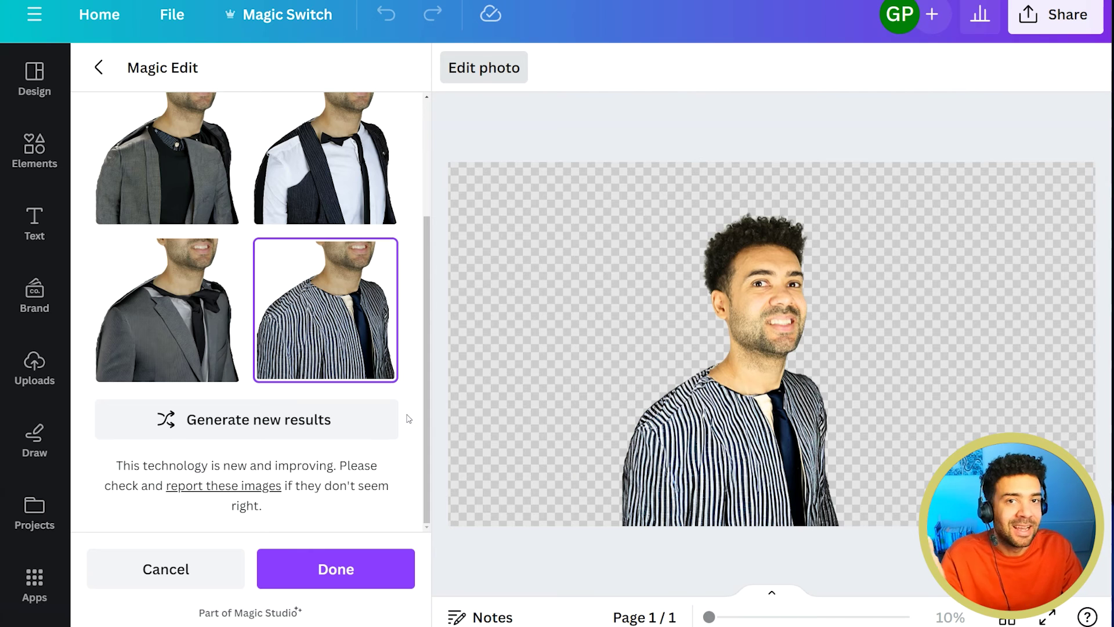
left_click(353, 576)
- Check the layers list, then set the creator cut-out's Sharpness to 20
left_click(477, 78)
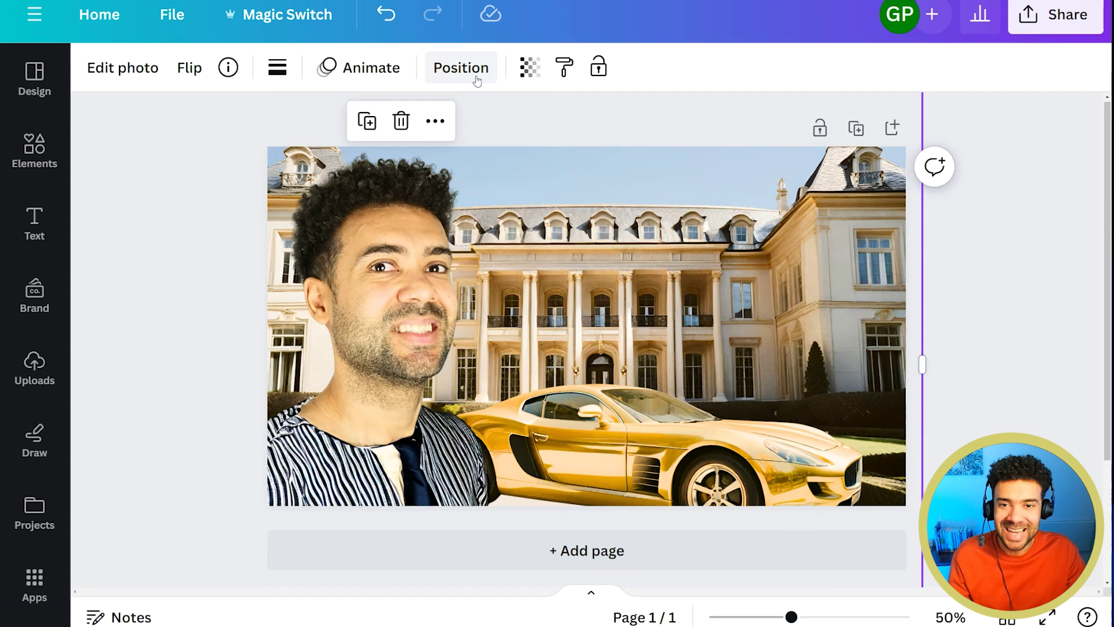
left_click(477, 78)
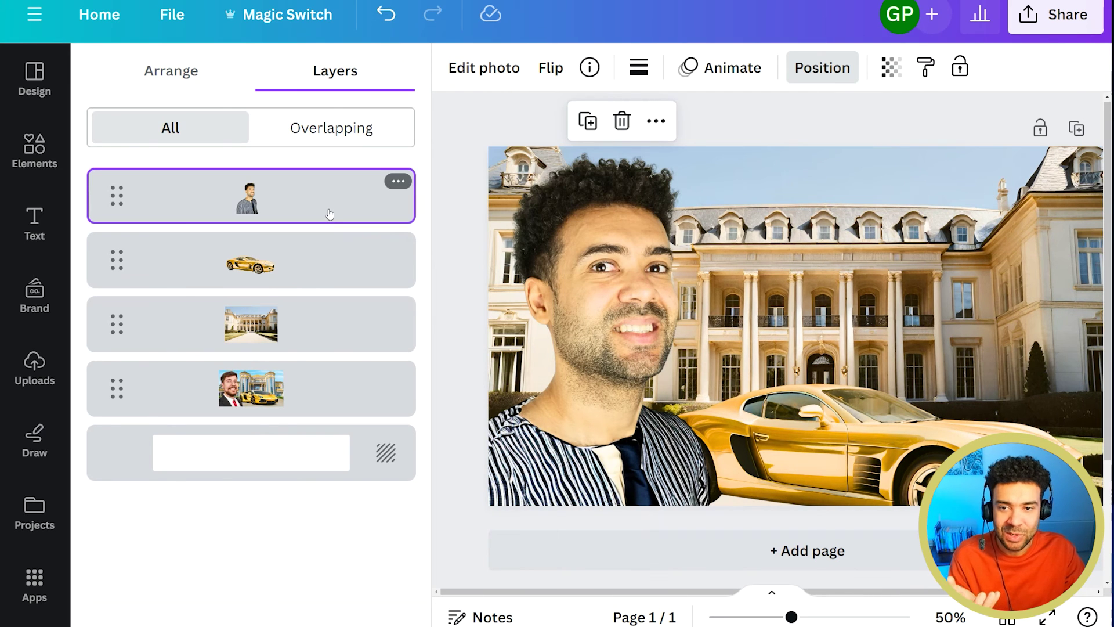
left_click(489, 74)
left_click(259, 82)
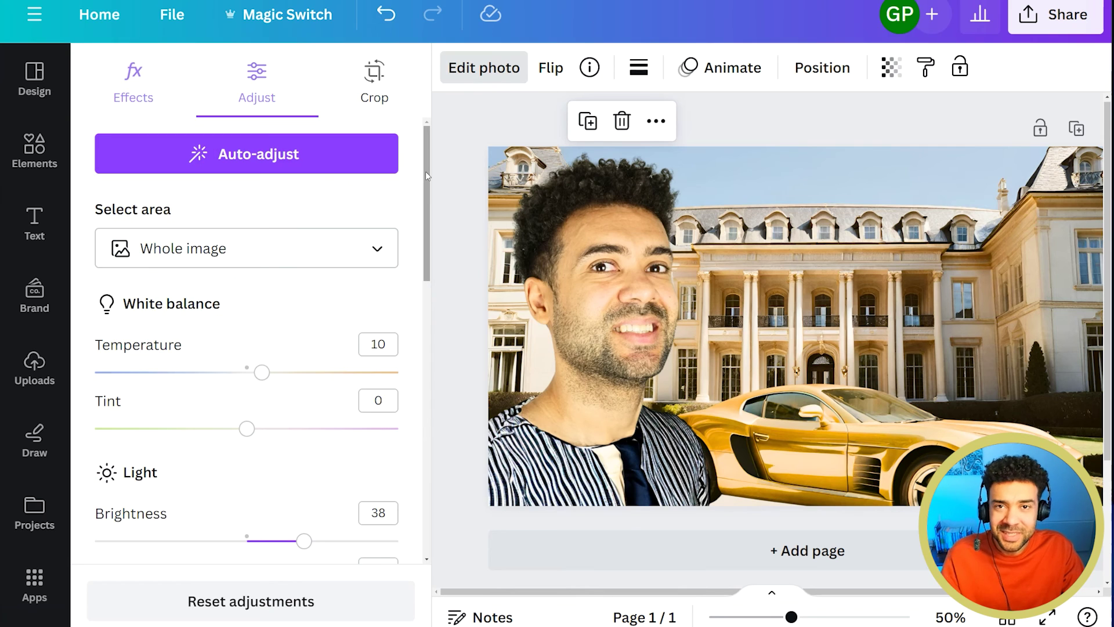
left_click_drag(426, 172, 416, 476)
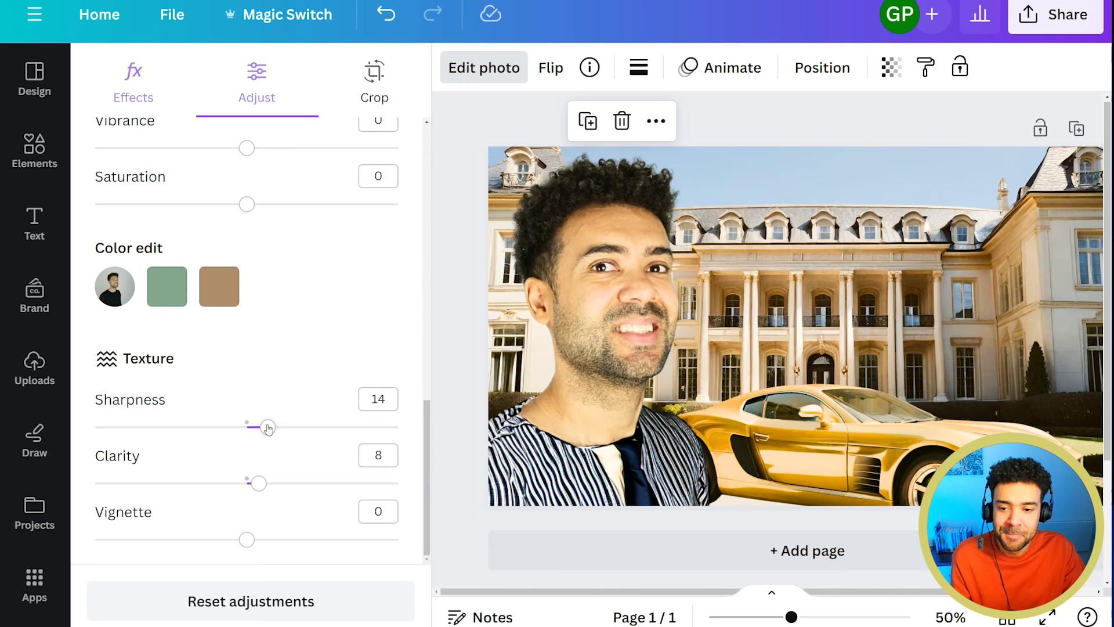
left_click_drag(268, 429, 286, 429)
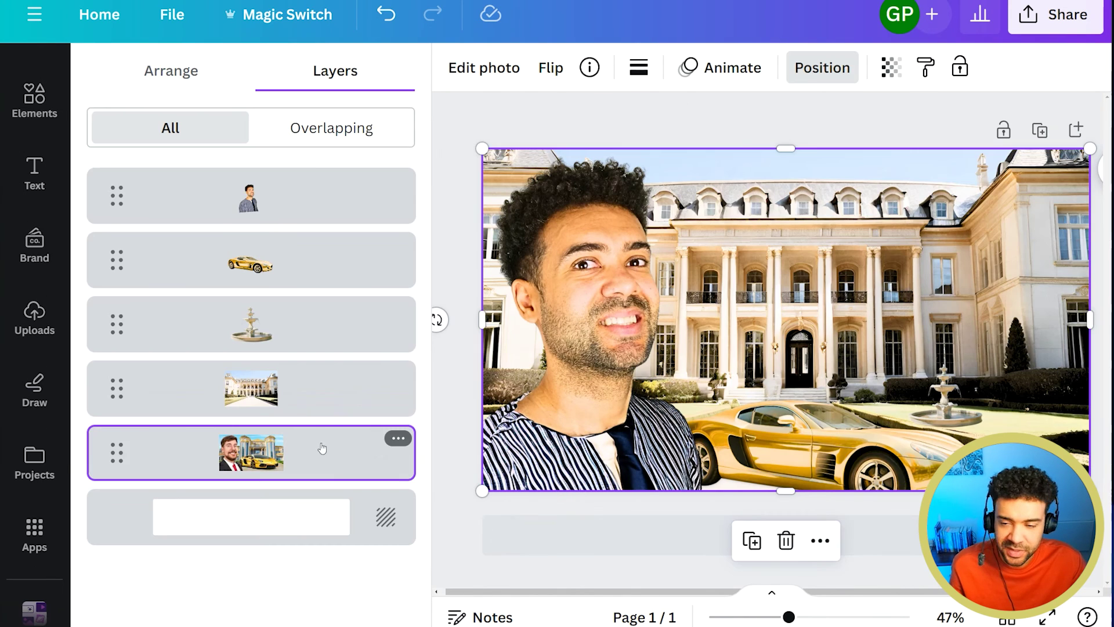
- Drag the reference thumbnail's layer row to the top so it covers the recreation
mouse_move(322, 447)
left_mouse_down()
mouse_move(329, 182)
mouse_move(328, 455)
mouse_move(339, 466)
mouse_move(337, 198)
mouse_move(325, 240)
mouse_move(329, 483)
mouse_move(328, 464)
left_mouse_up()
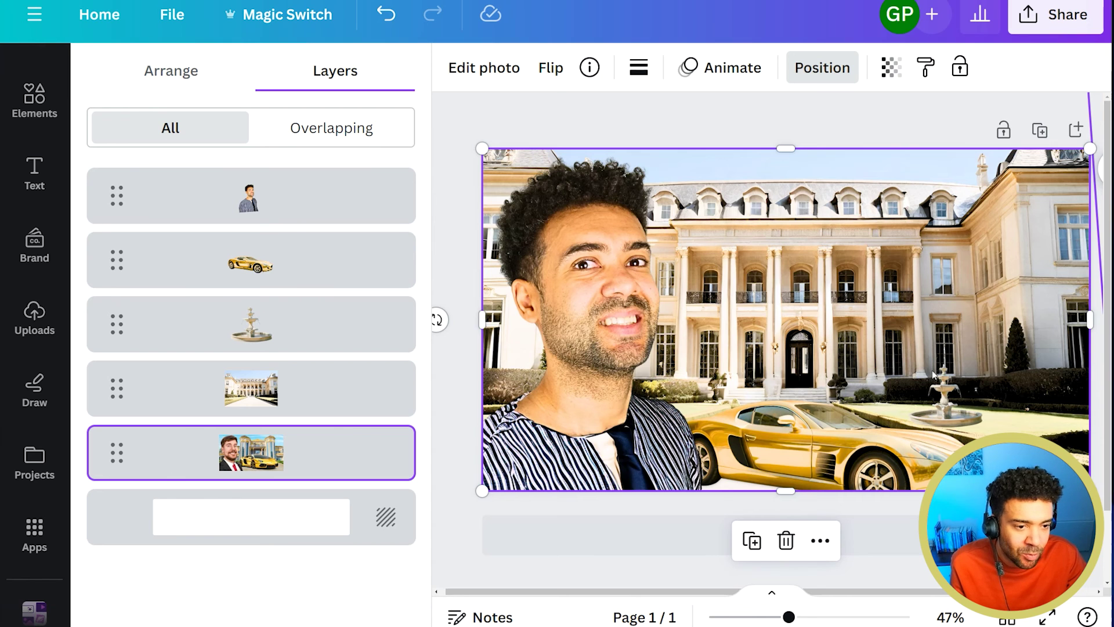
left_click_drag(328, 460, 314, 184)
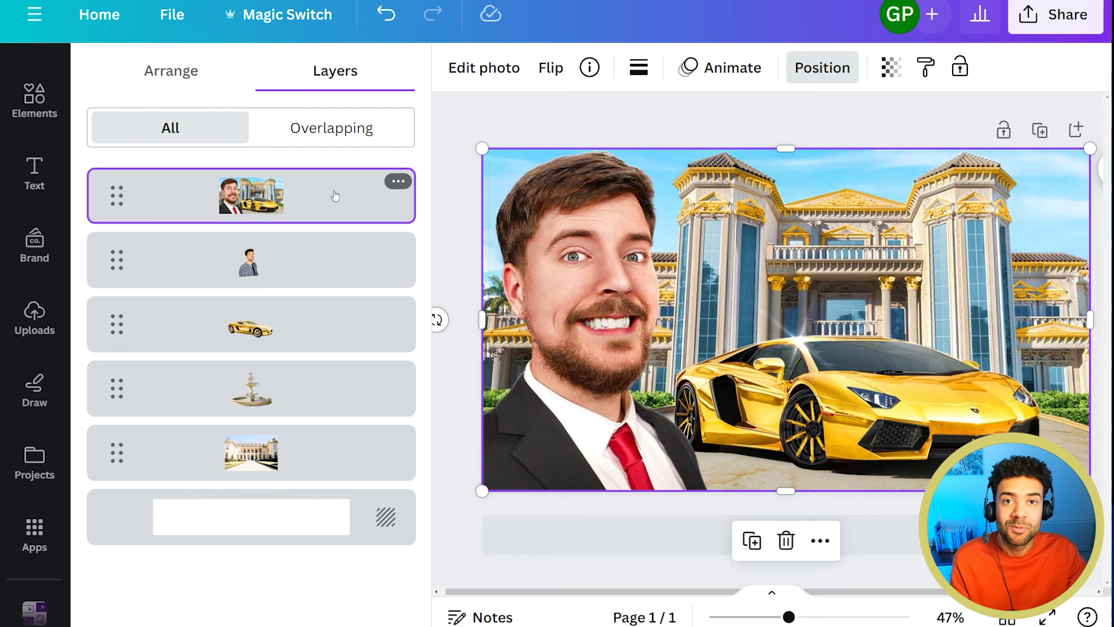
- Move the reference thumbnail layer down to just above the blank background
left_click_drag(336, 196, 341, 465)
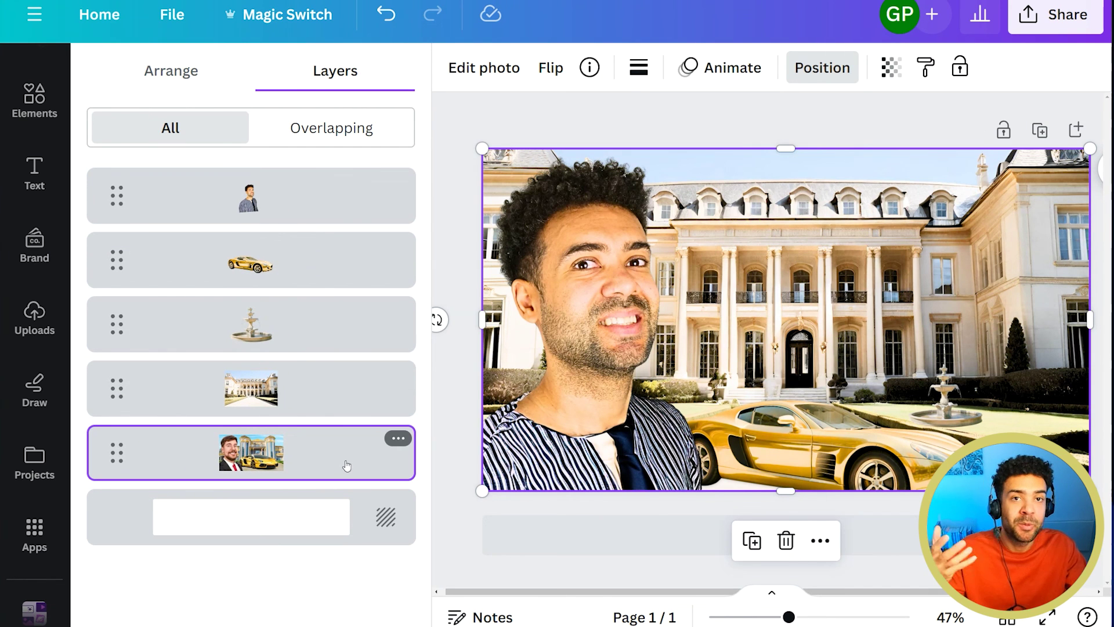